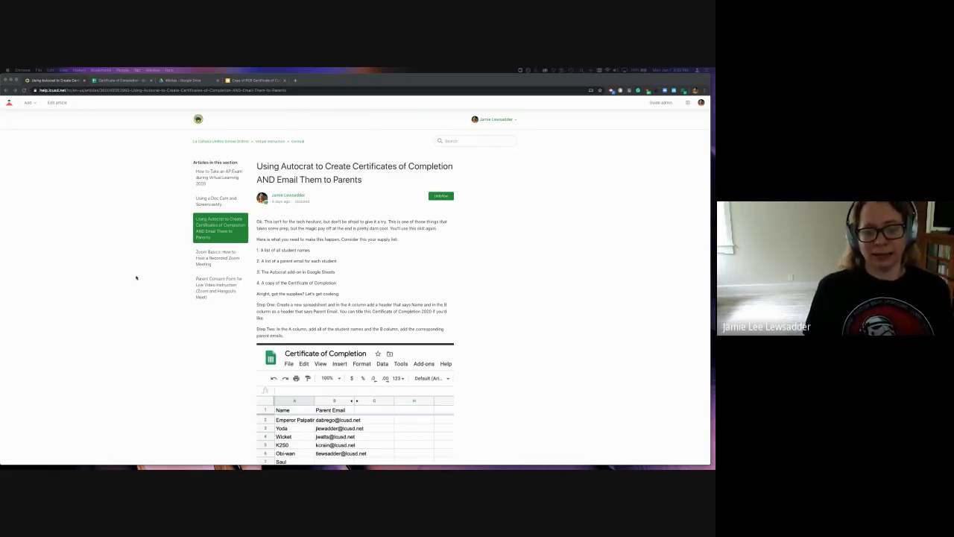
# Switch to the Certificate of Completion spreadsheet tab
pyautogui.scroll(-8, 136, 277)
pyautogui.scroll(-3, 136, 277)
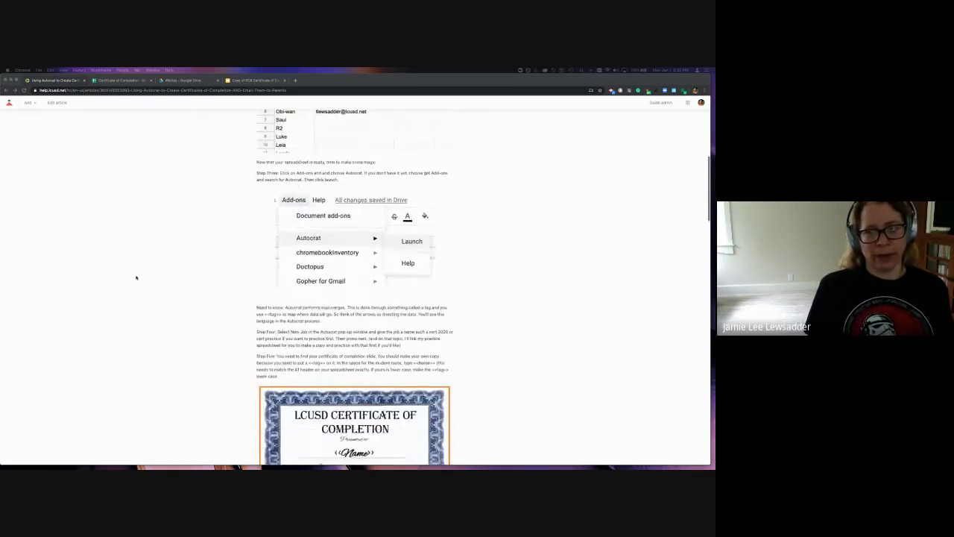
pyautogui.scroll(-2, 136, 277)
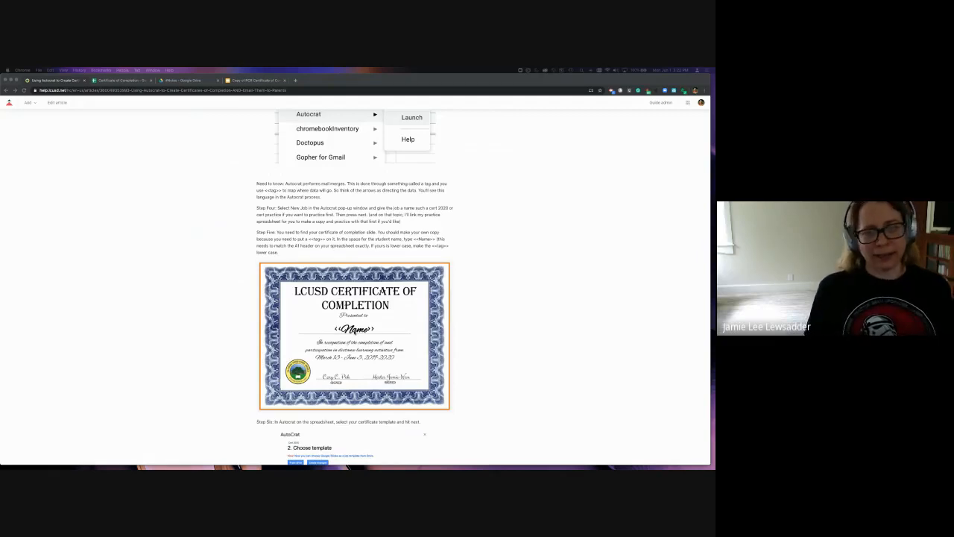
pyautogui.scroll(4, 355, 288)
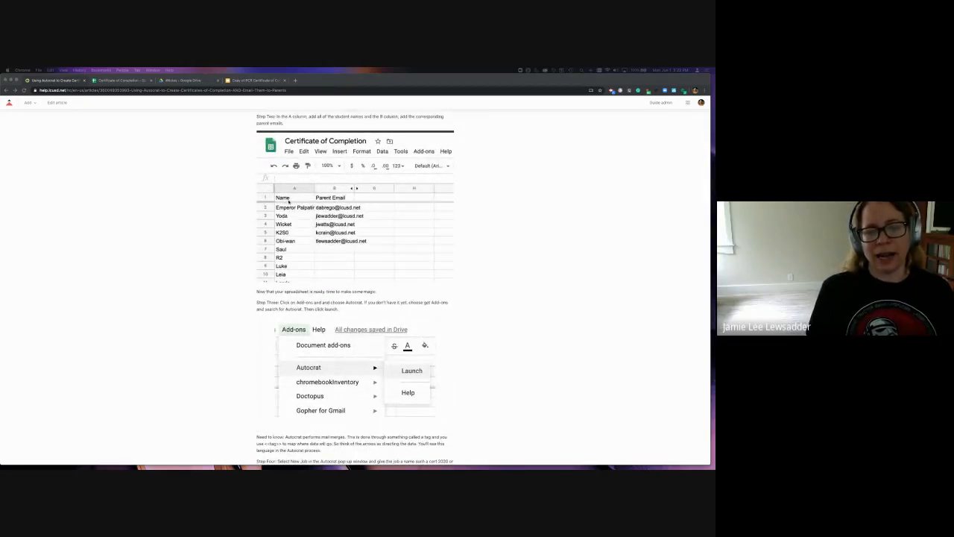
pyautogui.scroll(-4, 300, 297)
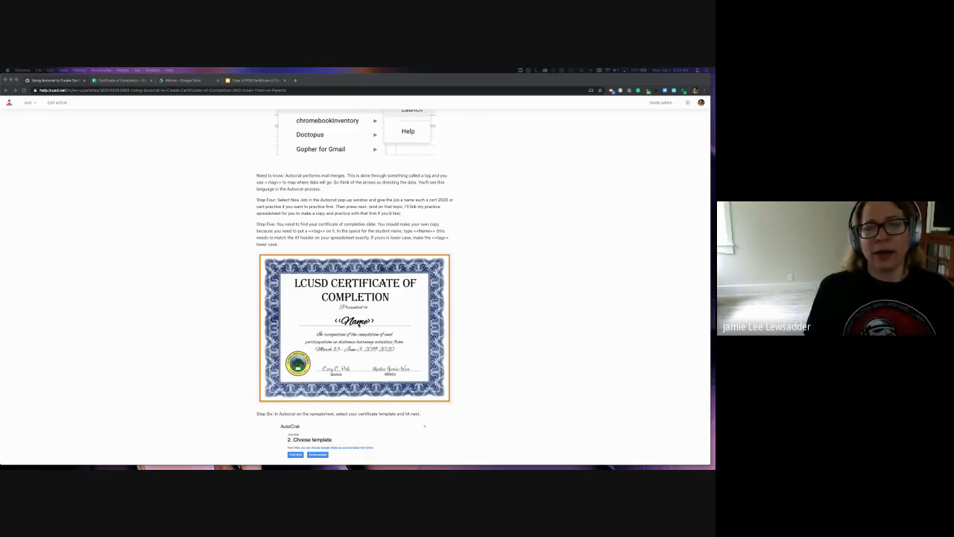
pyautogui.scroll(2, 357, 322)
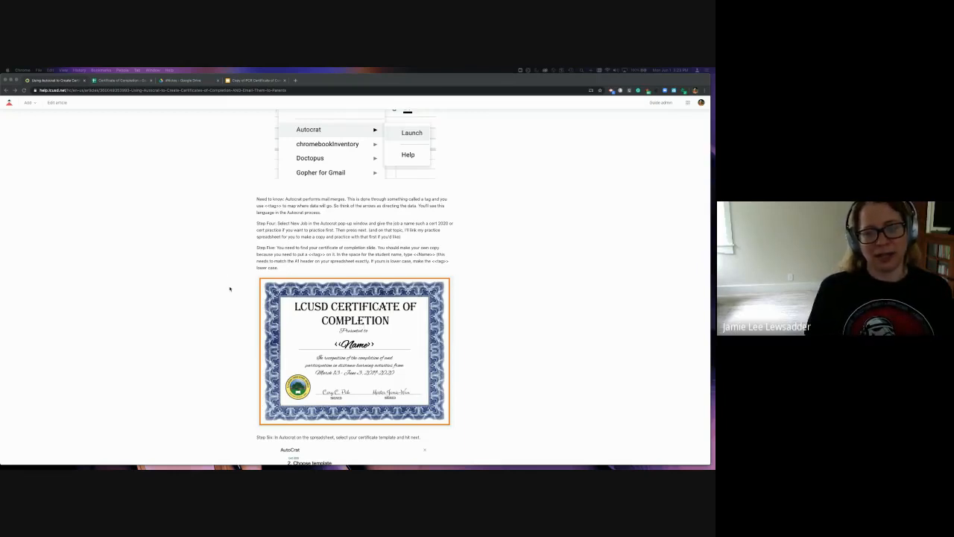
pyautogui.scroll(15, 229, 288)
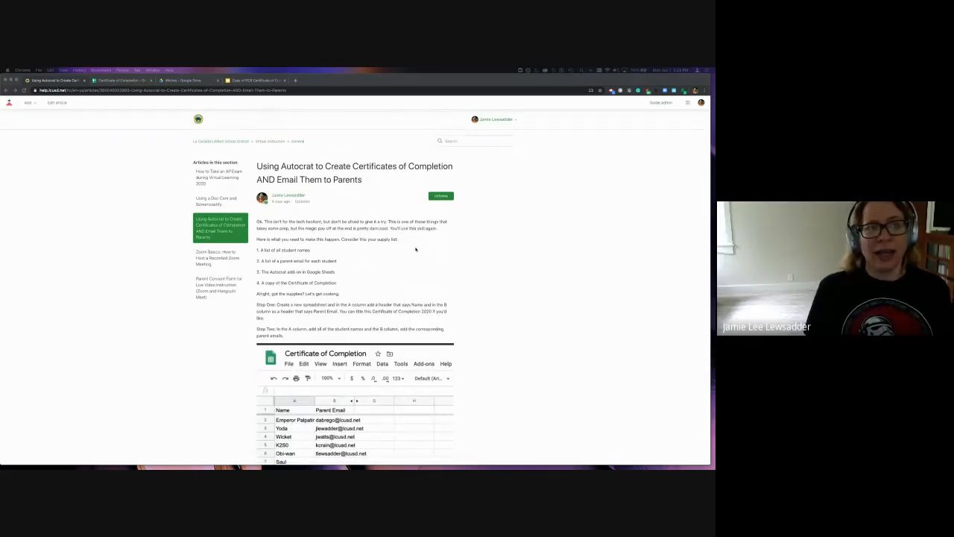
pyautogui.click(110, 80)
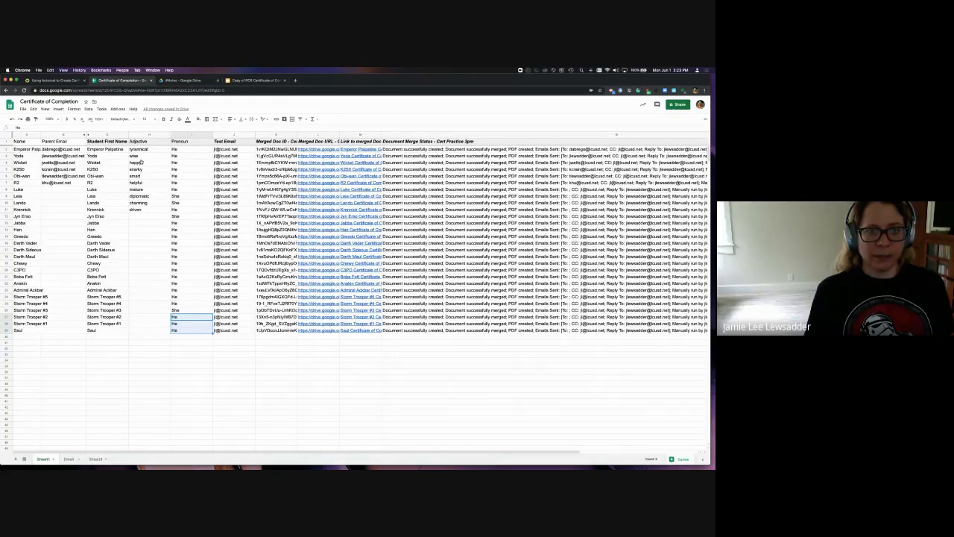
# Clear the old merge output columns J–N and widen the Name column A
pyautogui.keyDown('shift'); pyautogui.click(267, 134); pyautogui.keyUp('shift')
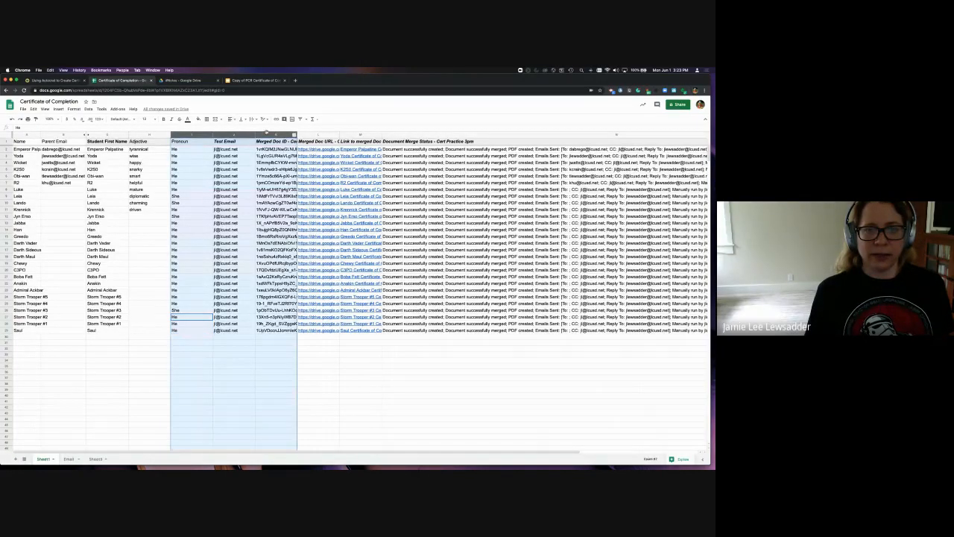
pyautogui.click(328, 359)
pyautogui.click(276, 135)
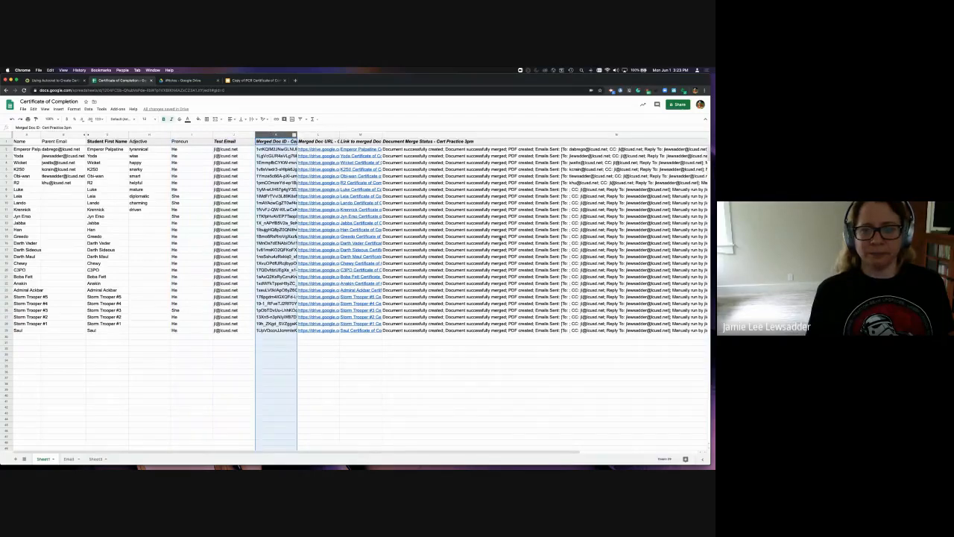
pyautogui.keyDown('shift'); pyautogui.click(590, 330); pyautogui.keyUp('shift')
pyautogui.press('Delete')
pyautogui.click(438, 417)
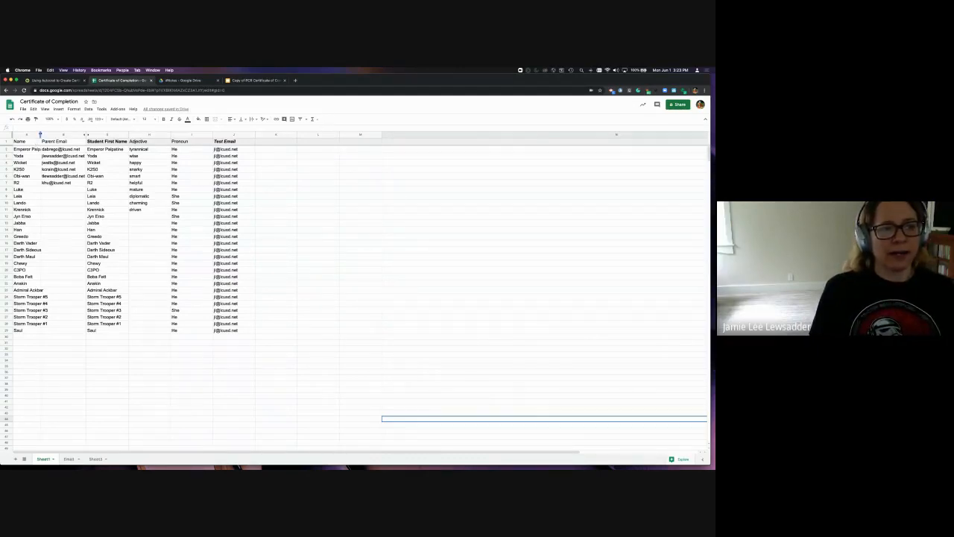
pyautogui.moveTo(41, 138); pyautogui.dragTo(51, 137)
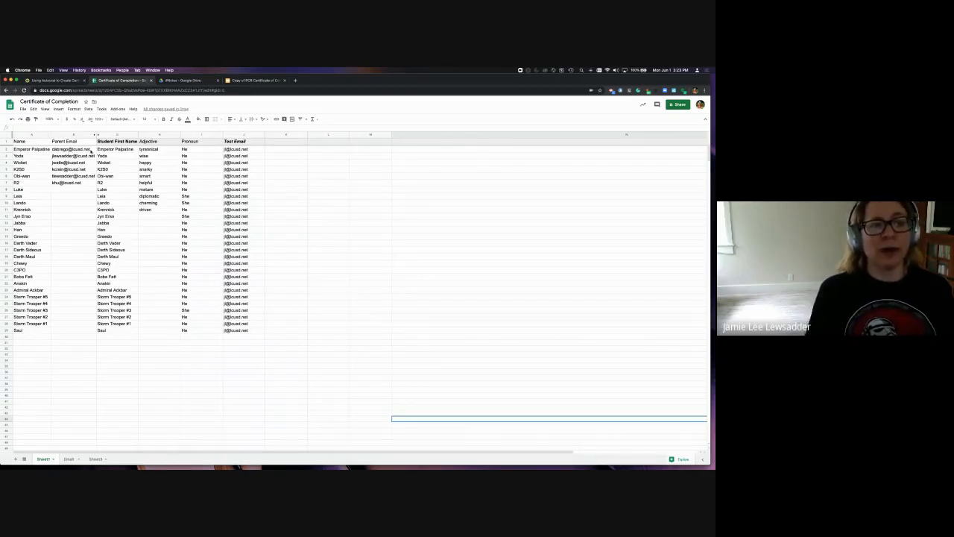
# Append a second parent e-mail address after a semicolon in the first student's Parent Email cell
pyautogui.click(91, 150)
pyautogui.doubleClick(91, 150)
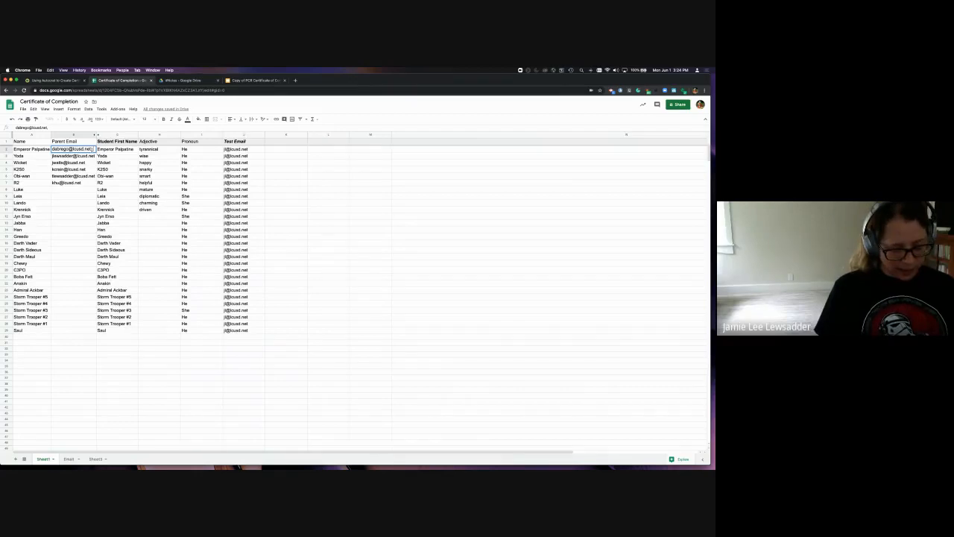
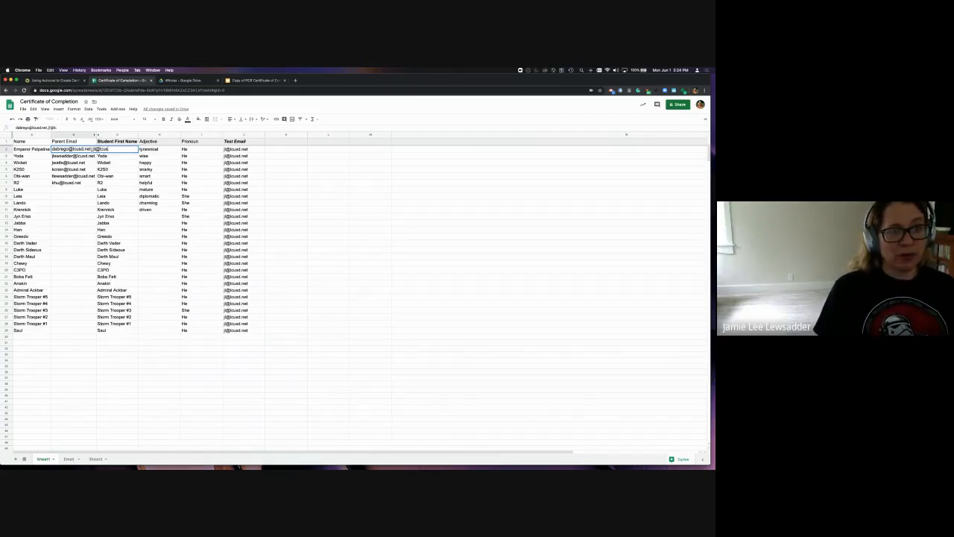
pyautogui.press('Return')
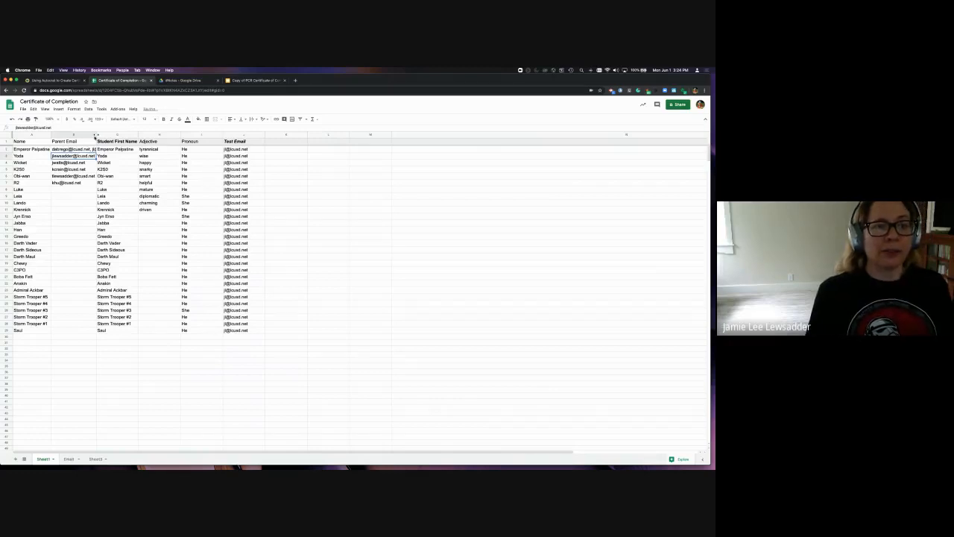
# Add a 'Second Parent' header in K1 with a parent e-mail address in K2
pyautogui.click(277, 142)
pyautogui.write('D')
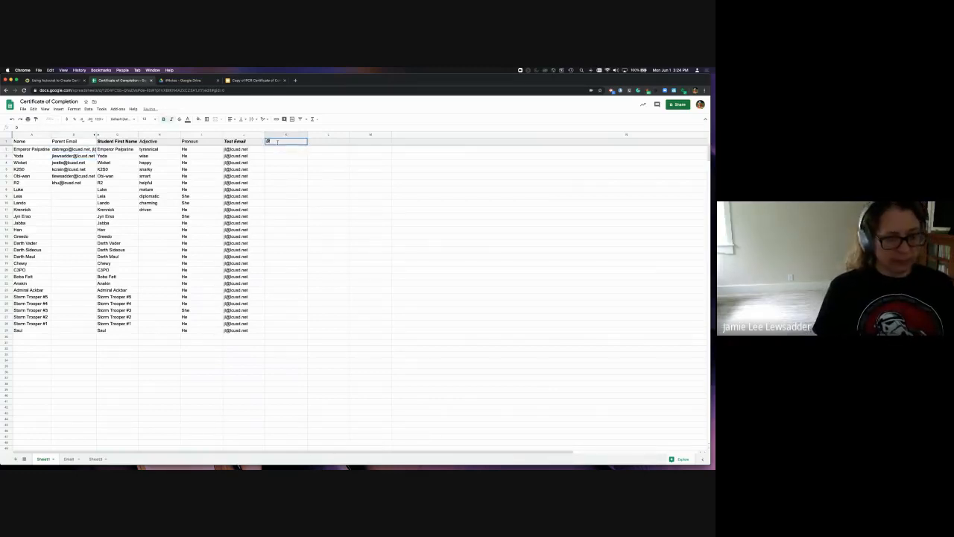
pyautogui.write('econd Parent')
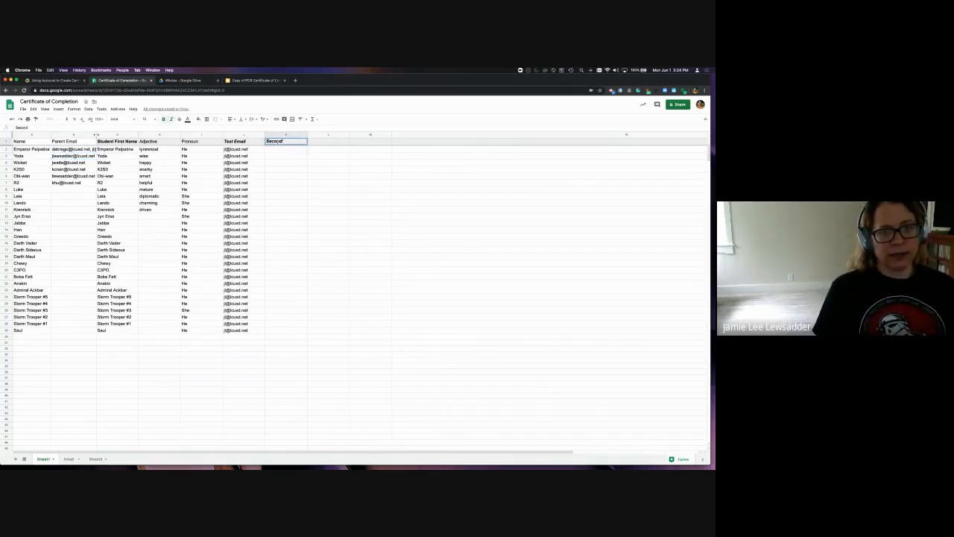
pyautogui.doubleClick(277, 150)
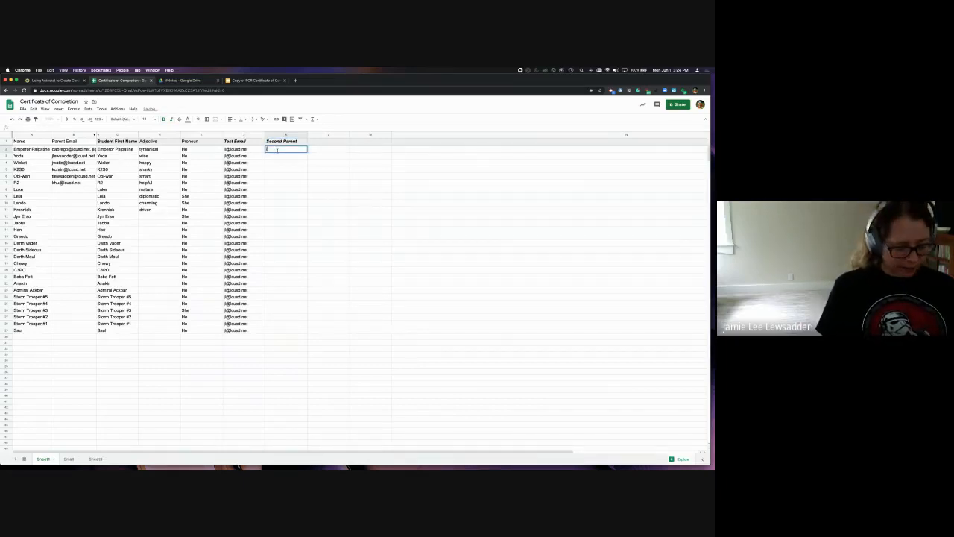
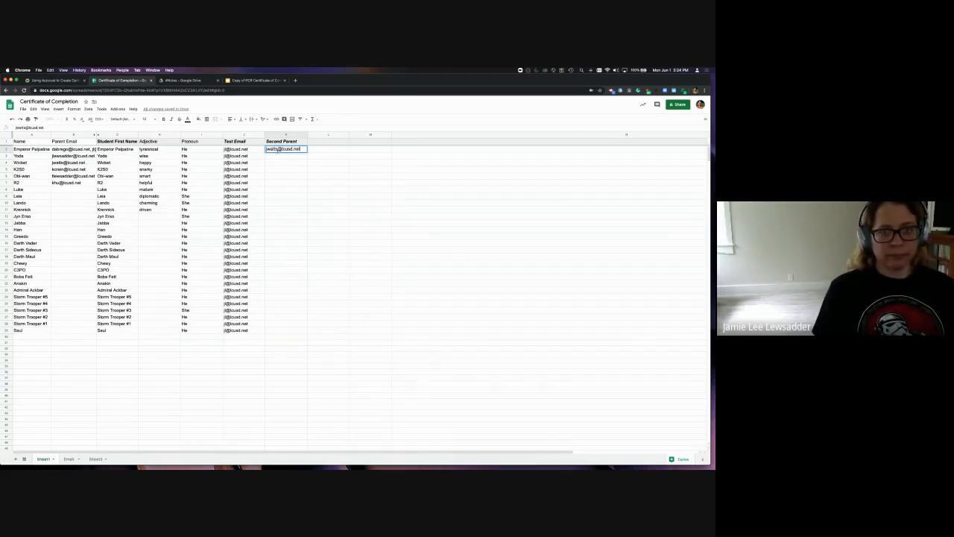
pyautogui.click(296, 211)
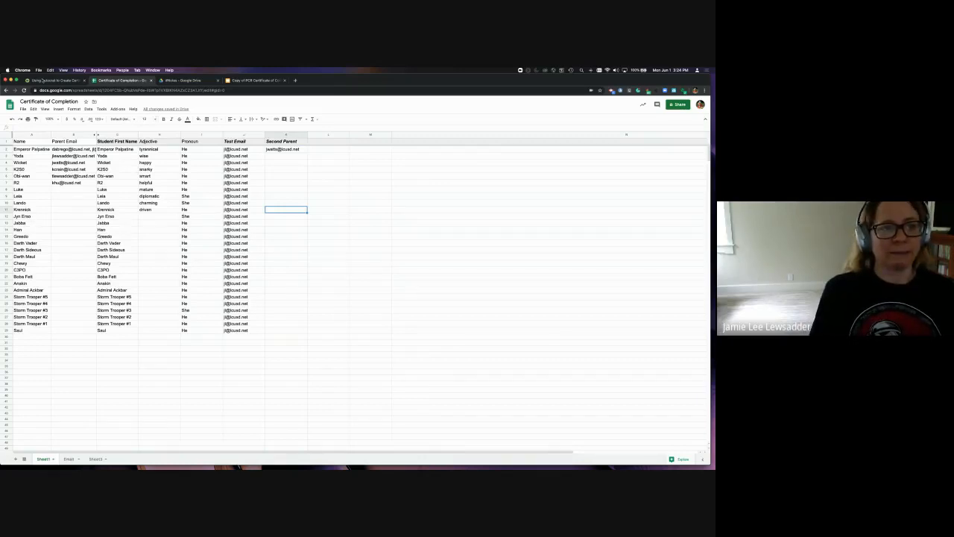
pyautogui.click(48, 79)
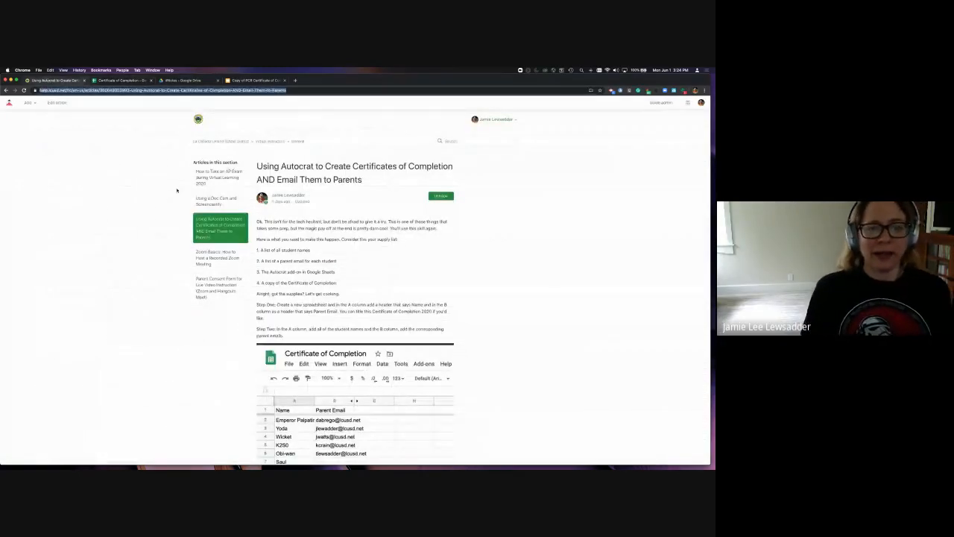
pyautogui.click(112, 81)
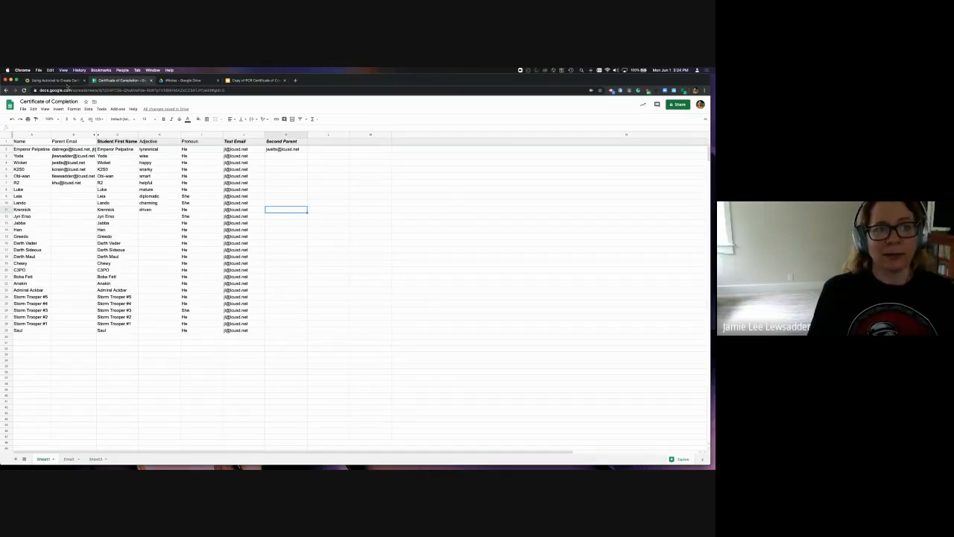
pyautogui.click(65, 80)
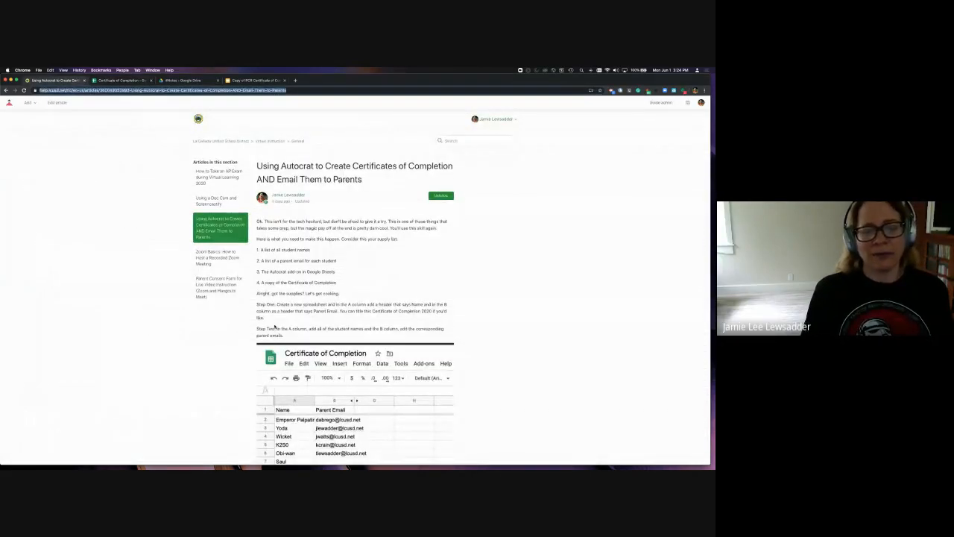
pyautogui.scroll(-8, 274, 326)
pyautogui.scroll(-1, 274, 327)
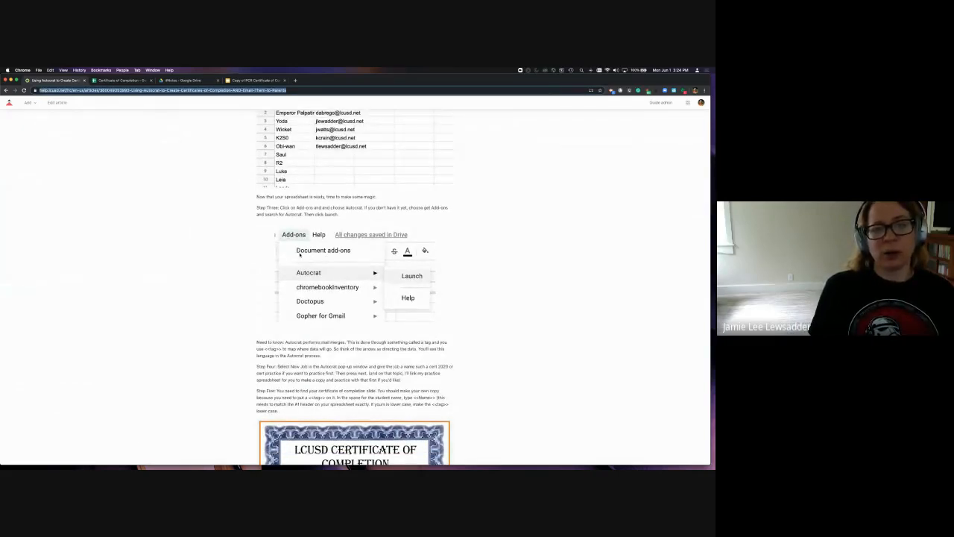
pyautogui.scroll(-2, 295, 252)
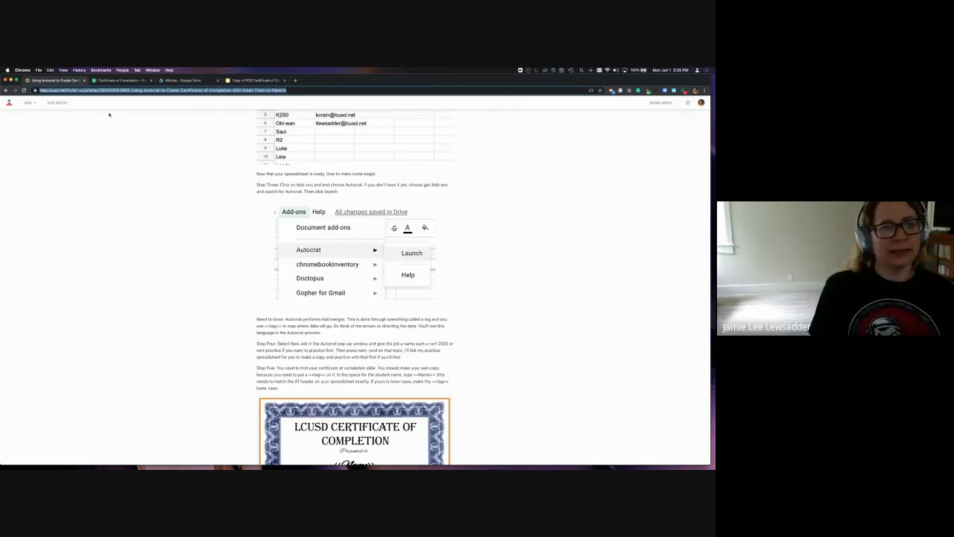
pyautogui.click(115, 79)
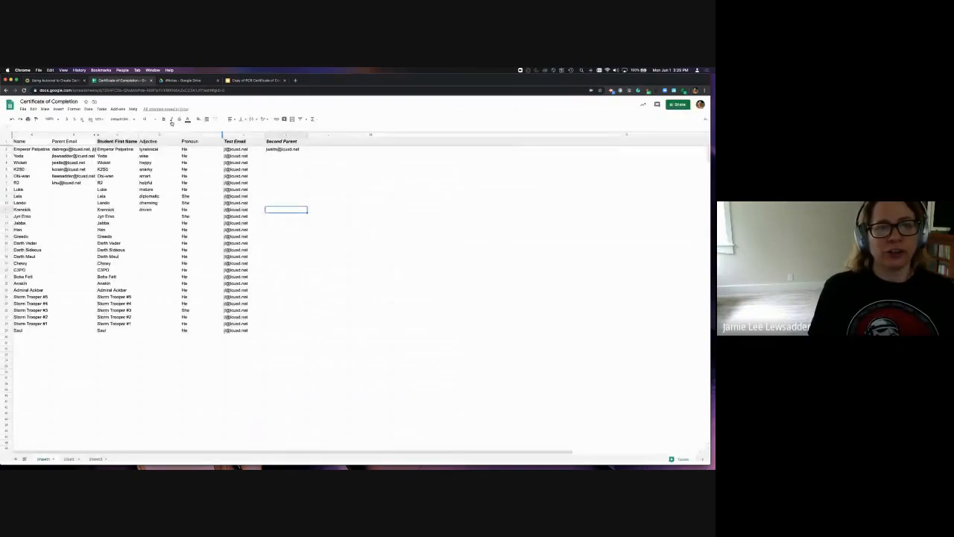
# Launch Autocrat from the Add-ons menu to list jobs Cert 2020, Autocrat Practice and Cert Practice 3pm
pyautogui.click(117, 109)
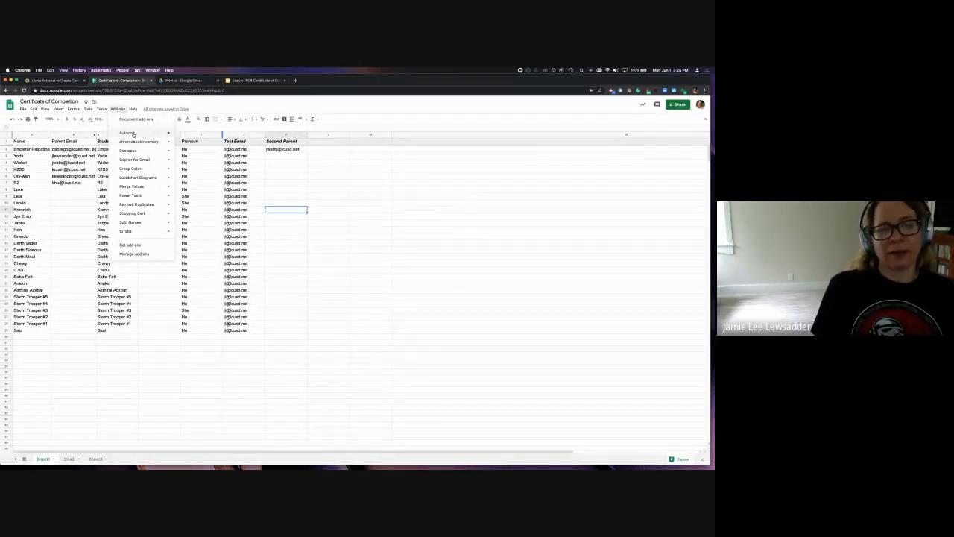
pyautogui.moveTo(135, 134)
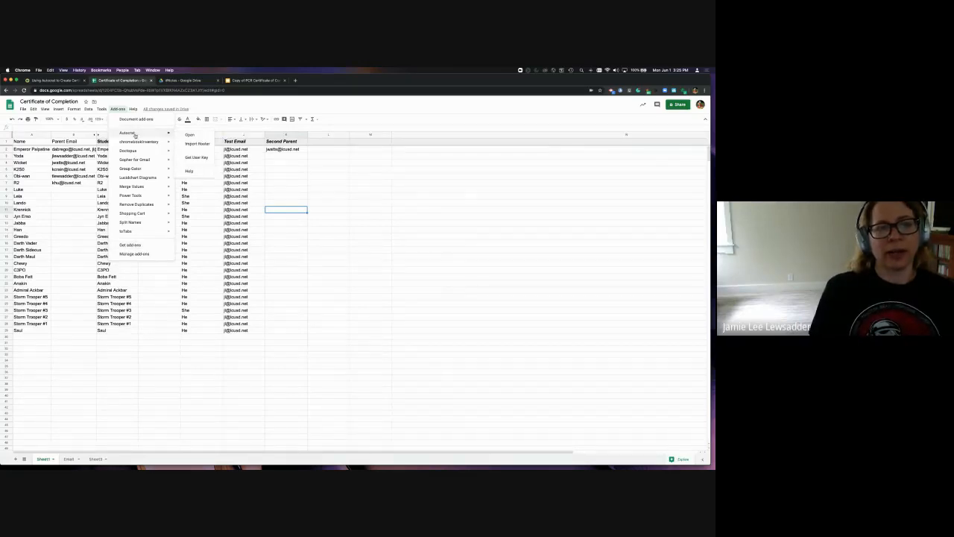
pyautogui.click(189, 135)
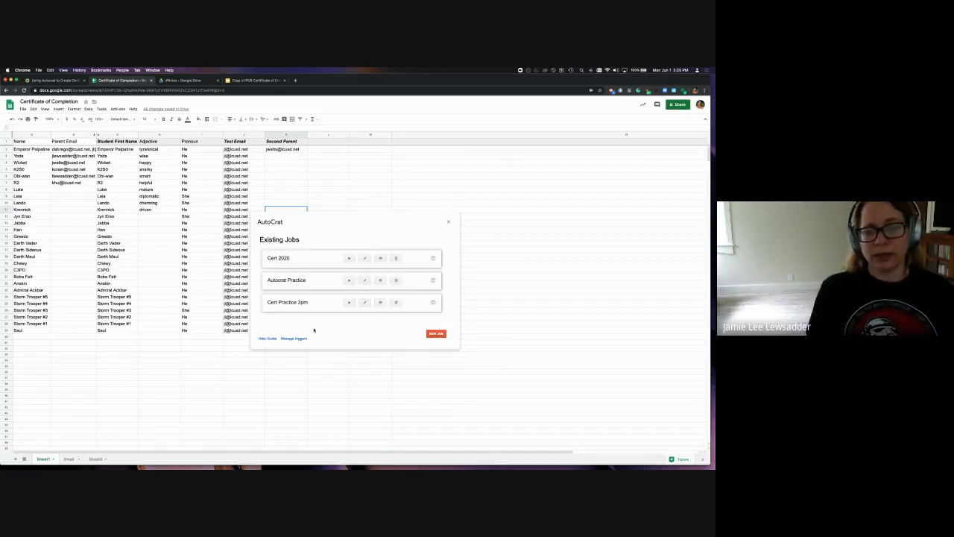
# Create a new Autocrat job named 'Certificate Practice' and continue to the Choose template step
pyautogui.click(436, 333)
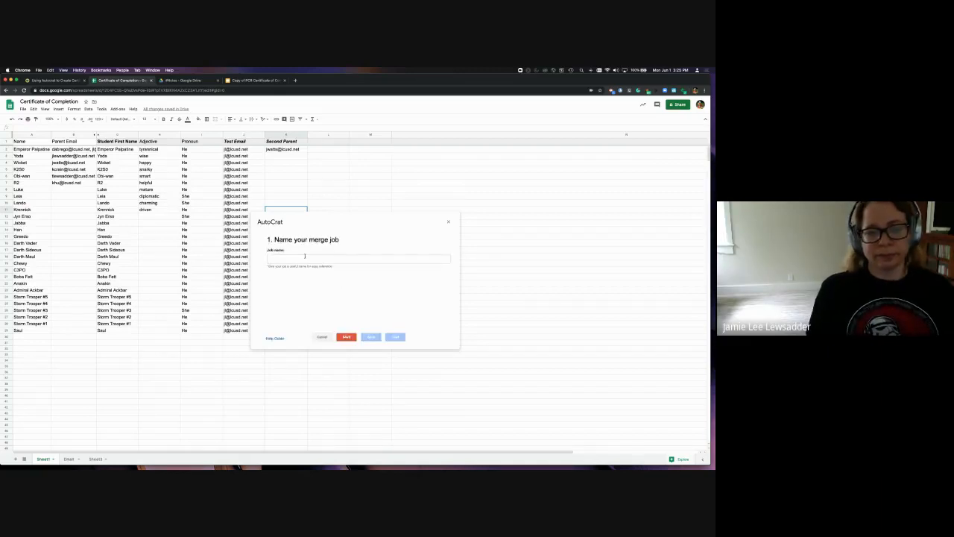
pyautogui.click(304, 256)
pyautogui.write('Cer')
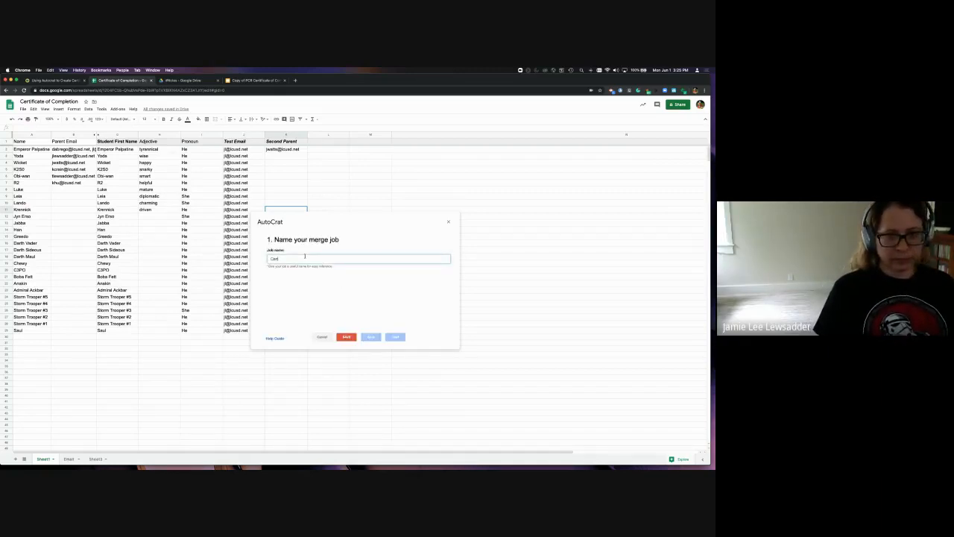
pyautogui.write('tificate P')
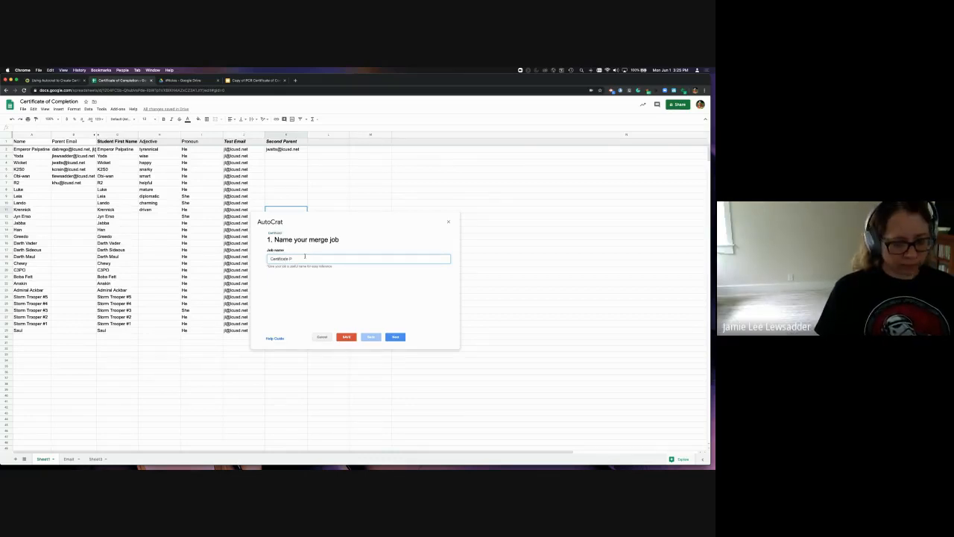
pyautogui.write('tice #5')
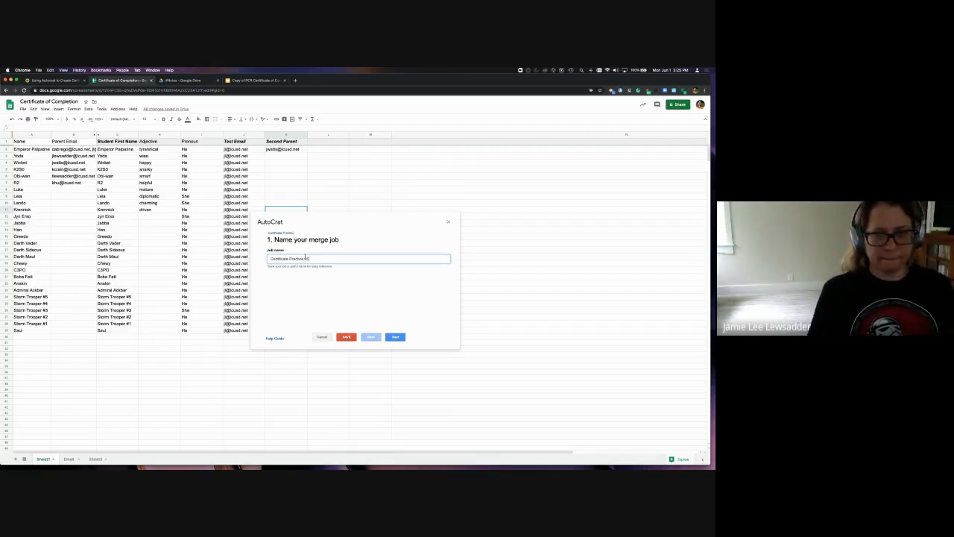
pyautogui.click(395, 337)
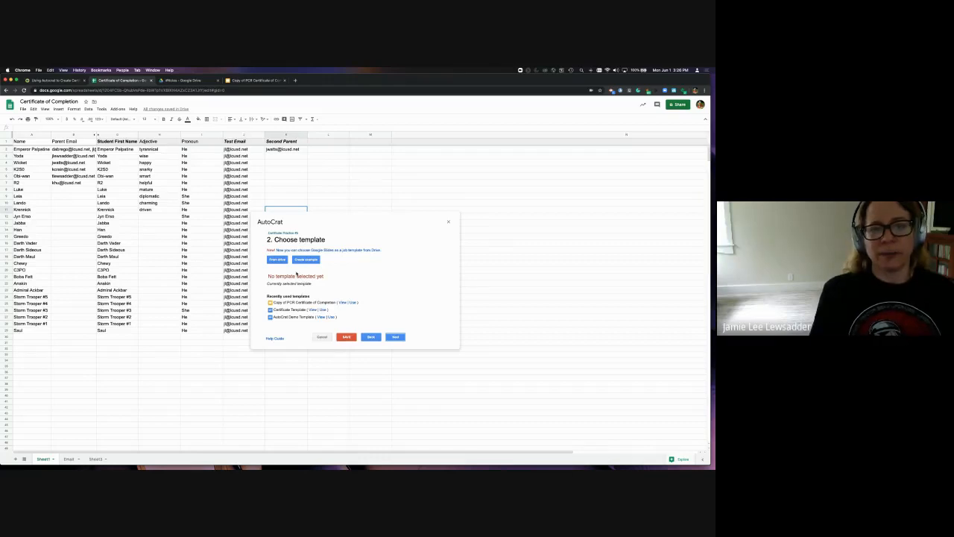
# View the Copy of PCR Certificate of Completion slide with its «Name» placeholder
pyautogui.click(253, 80)
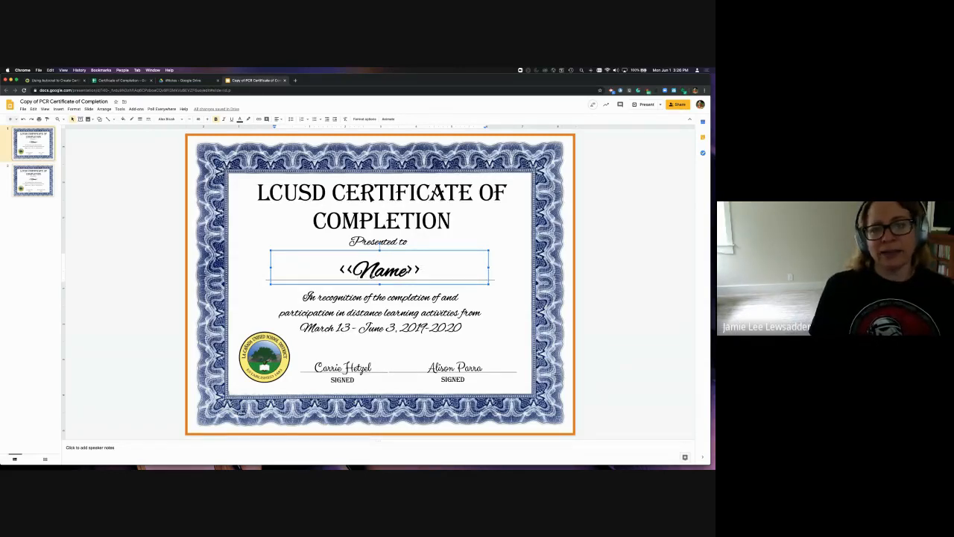
# Go back and forth between the Sheets and Slides tabs, ending on Autocrat's Choose template step
pyautogui.click(121, 81)
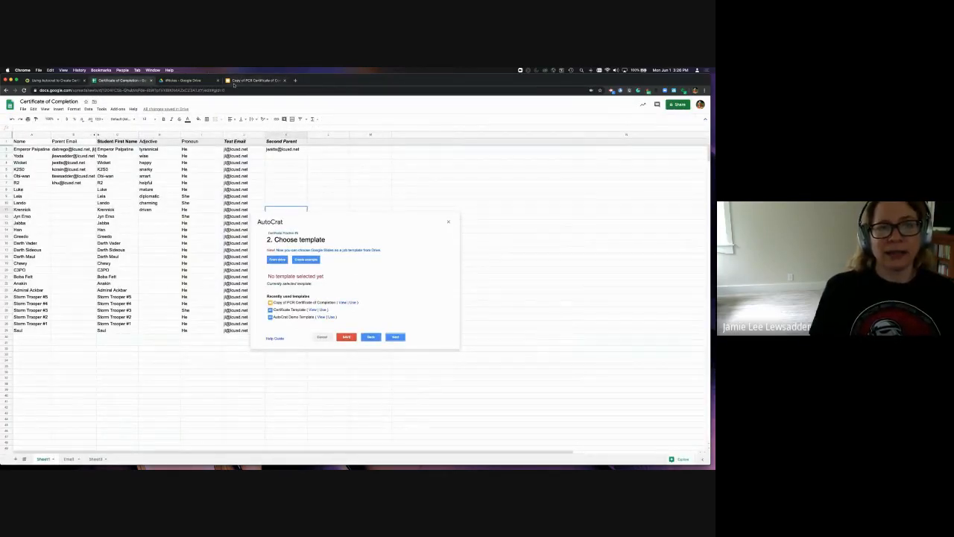
pyautogui.click(239, 80)
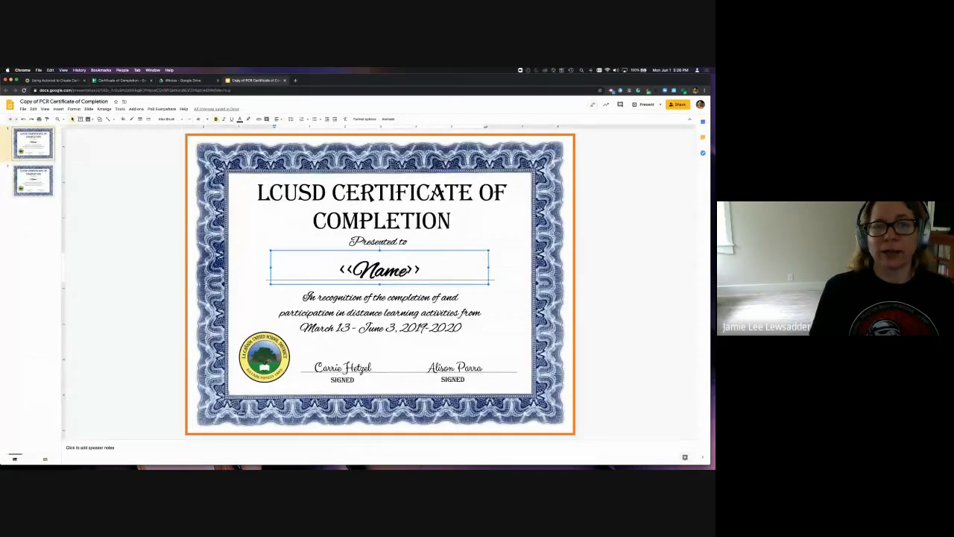
pyautogui.click(115, 80)
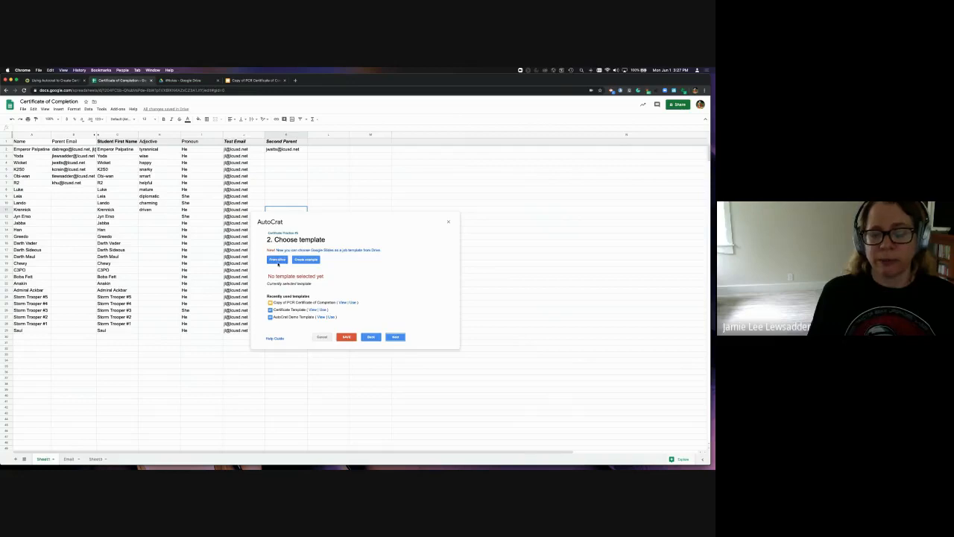
# Use 'Copy of PCR Certificate of Completion' from recently used templates and continue to data mapping
pyautogui.click(353, 303)
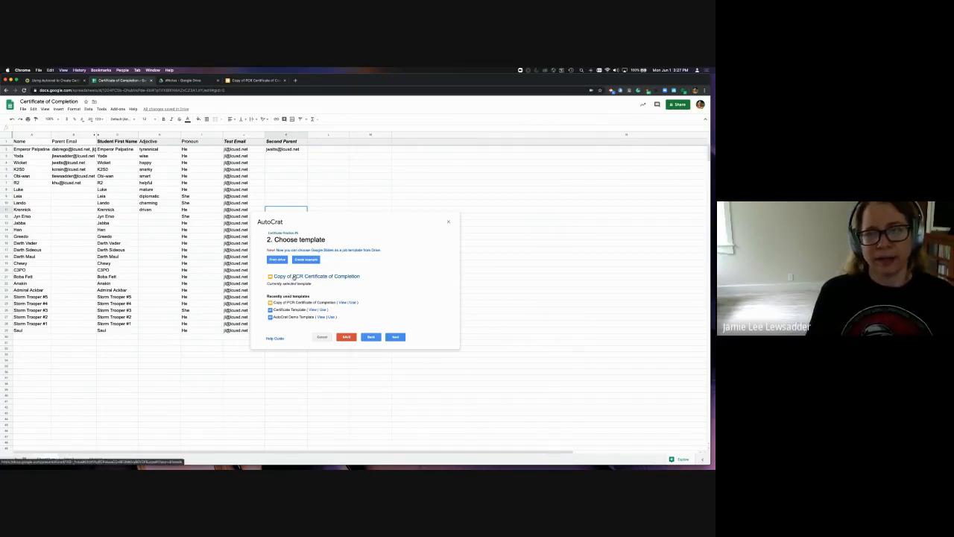
pyautogui.click(395, 336)
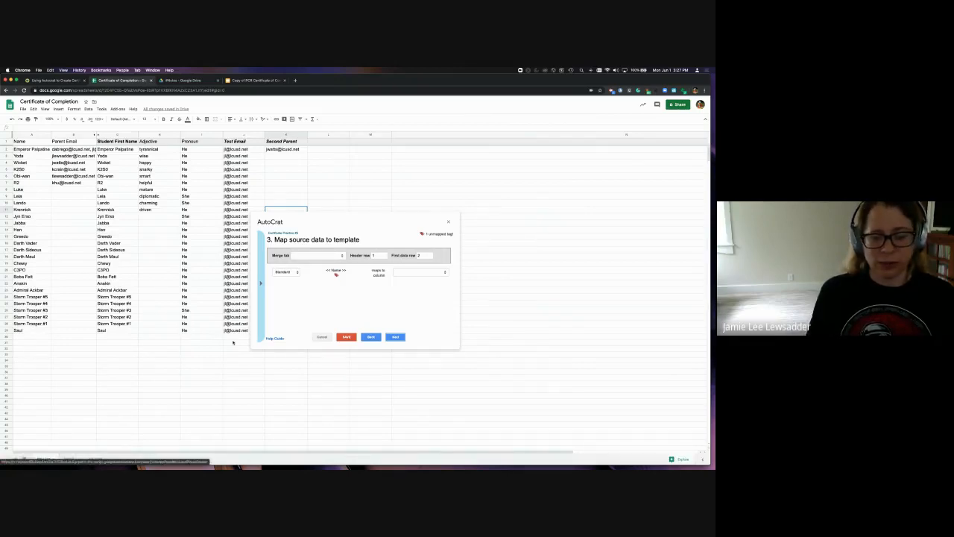
# Pick Sheet1 as the merge source, keep «Name» mapped to the Name column, and continue
pyautogui.click(323, 255)
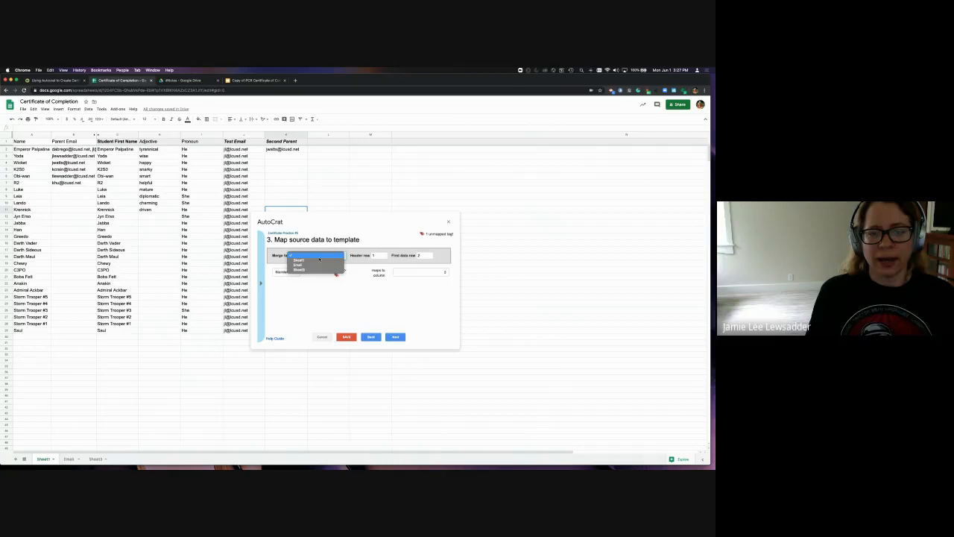
pyautogui.click(319, 260)
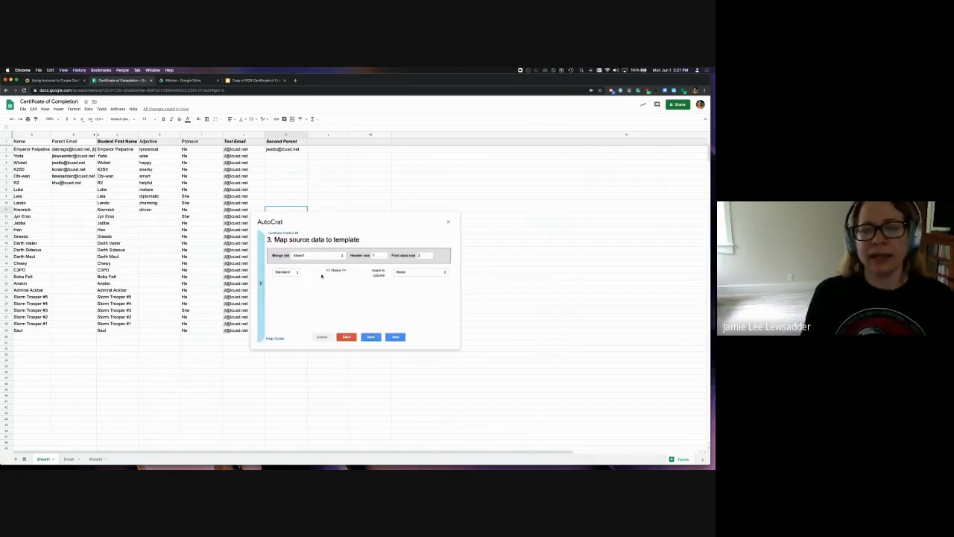
pyautogui.click(399, 271)
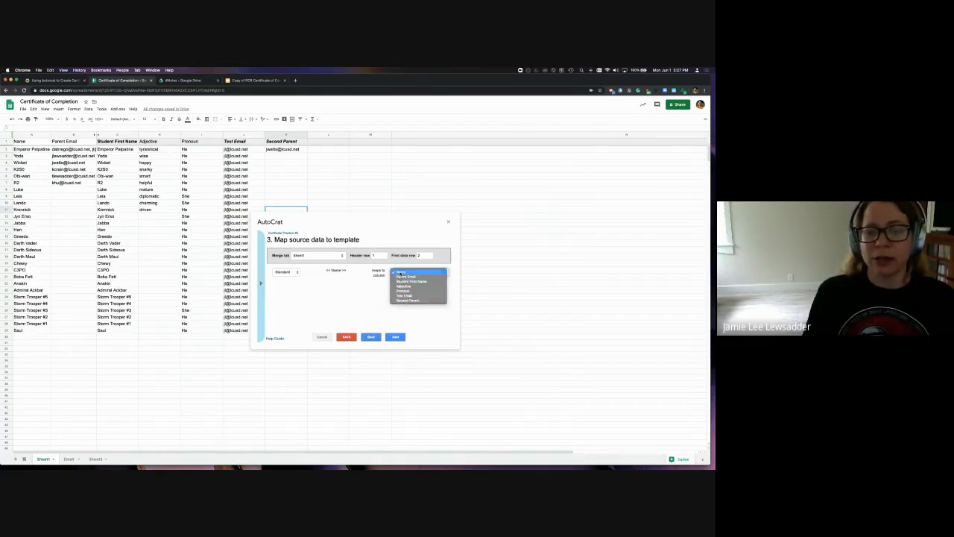
pyautogui.click(402, 271)
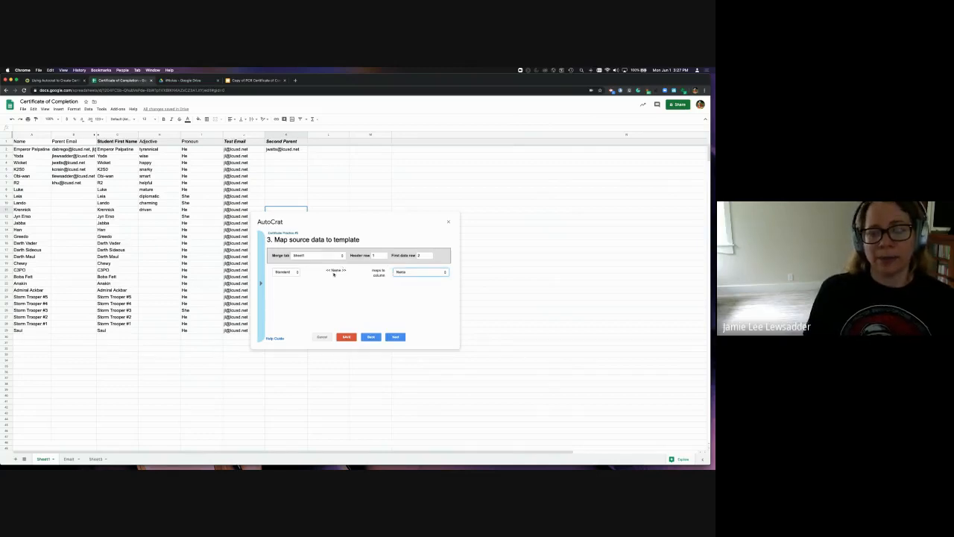
pyautogui.click(395, 337)
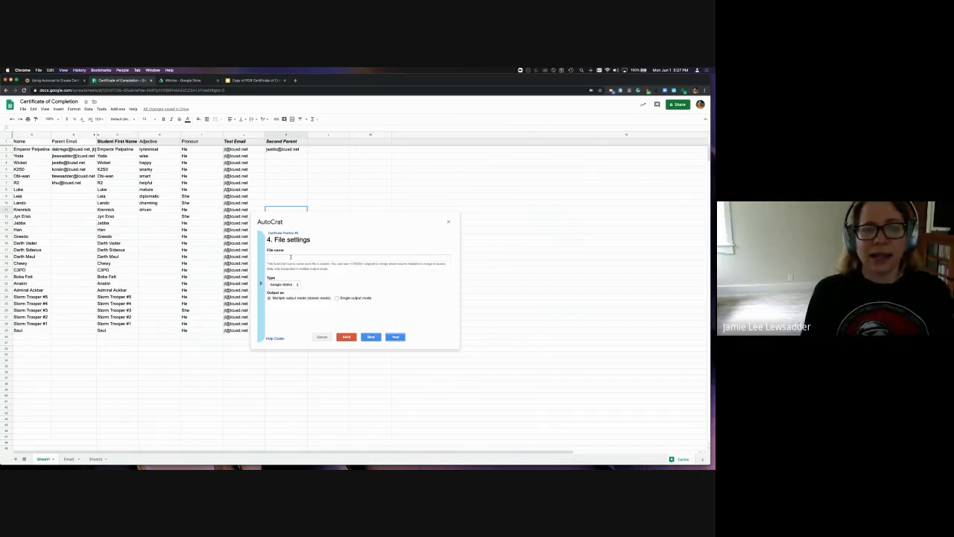
# Name merged files '<<Name>>'s Certificate of Completion', set the output type to PDF, and continue
pyautogui.click(289, 256)
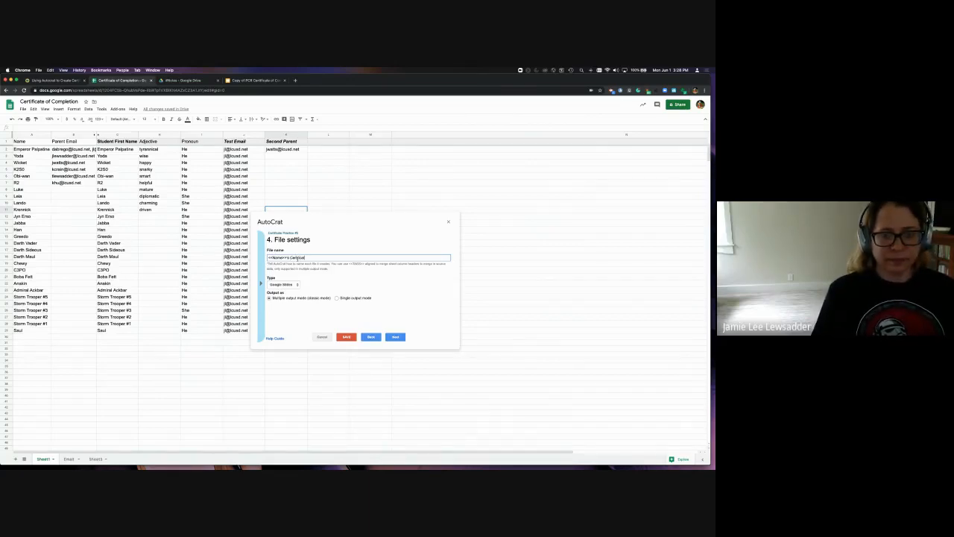
pyautogui.write('Com')
pyautogui.press('BackSpace')
pyautogui.press('BackSpace')
pyautogui.press('BackSpace')
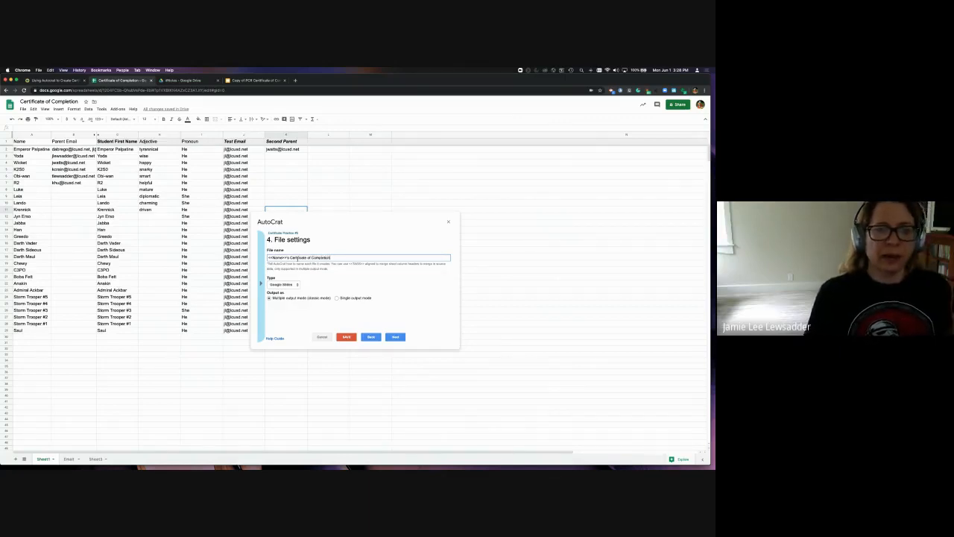
pyautogui.click(286, 286)
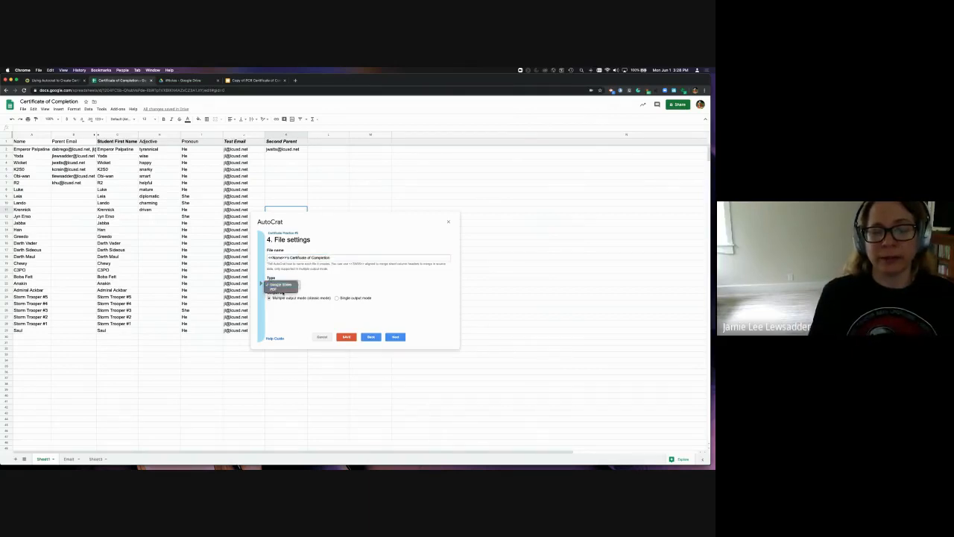
pyautogui.click(283, 293)
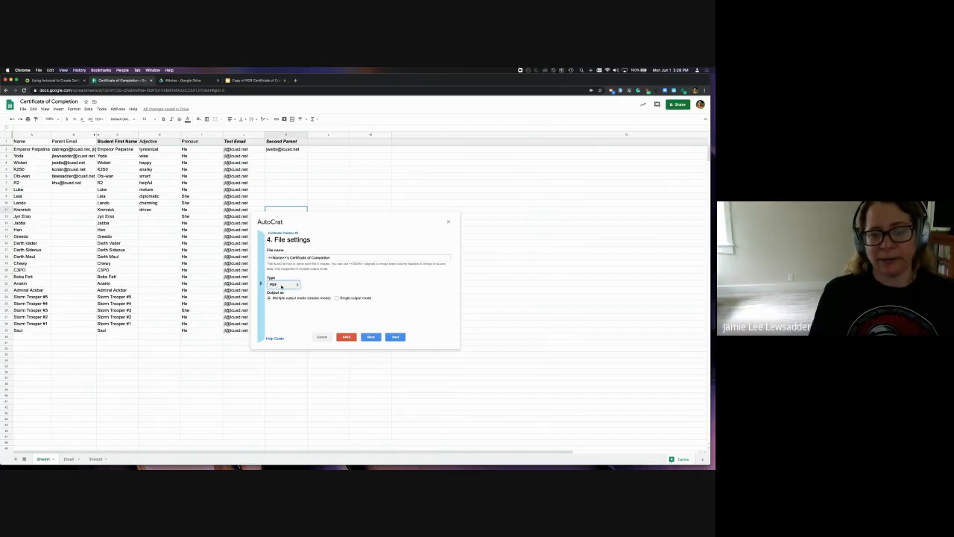
pyautogui.click(396, 337)
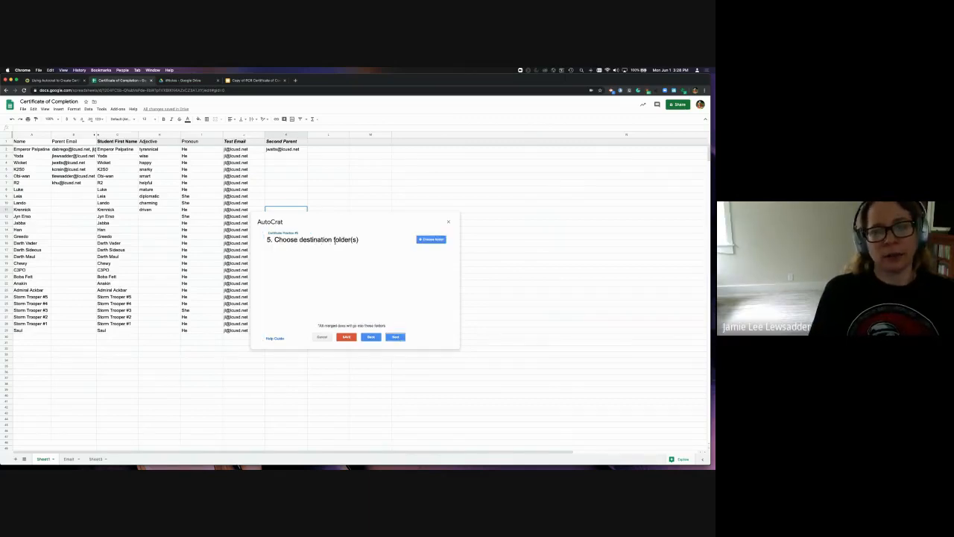
# Choose the #Notes Drive folder as the destination for the merged certificates
pyautogui.click(430, 240)
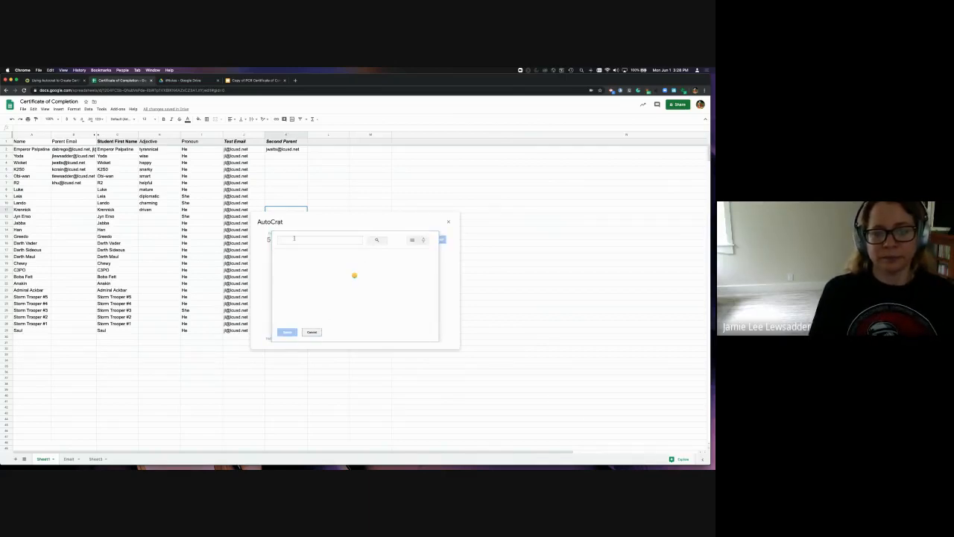
pyautogui.click(293, 239)
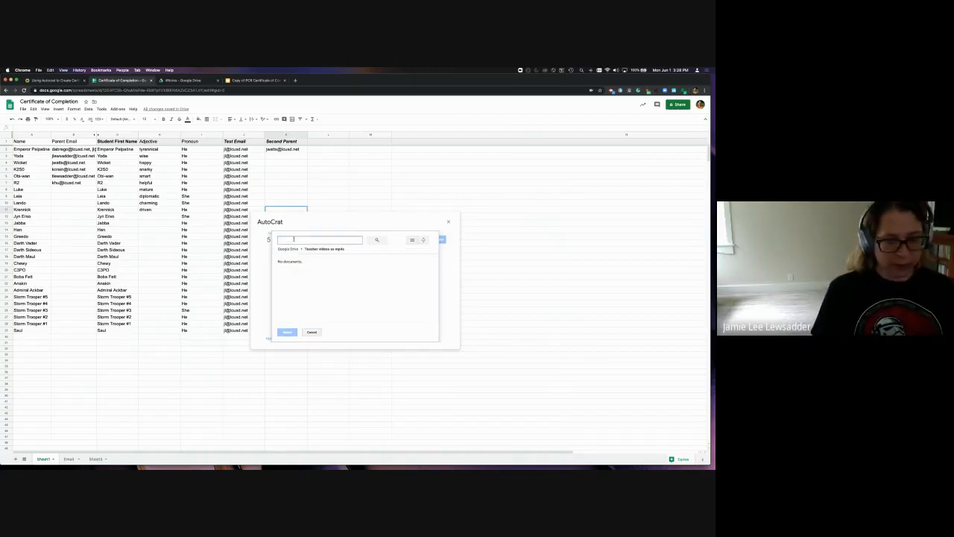
pyautogui.write('note')
pyautogui.click(370, 240)
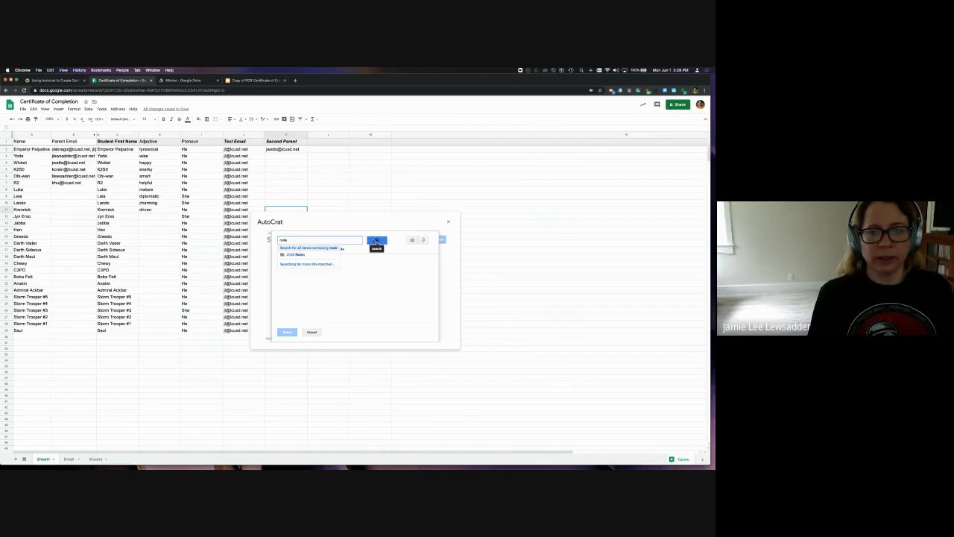
pyautogui.click(299, 287)
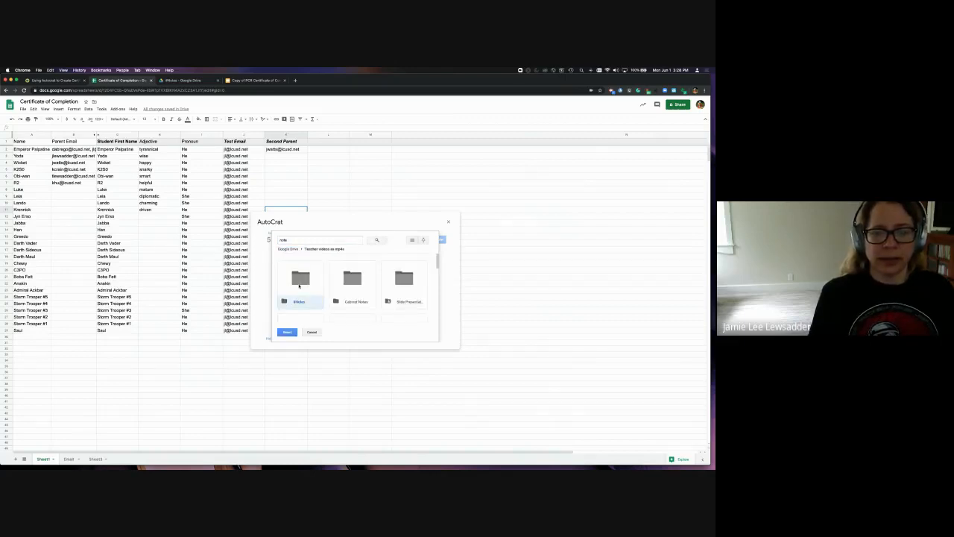
pyautogui.click(287, 332)
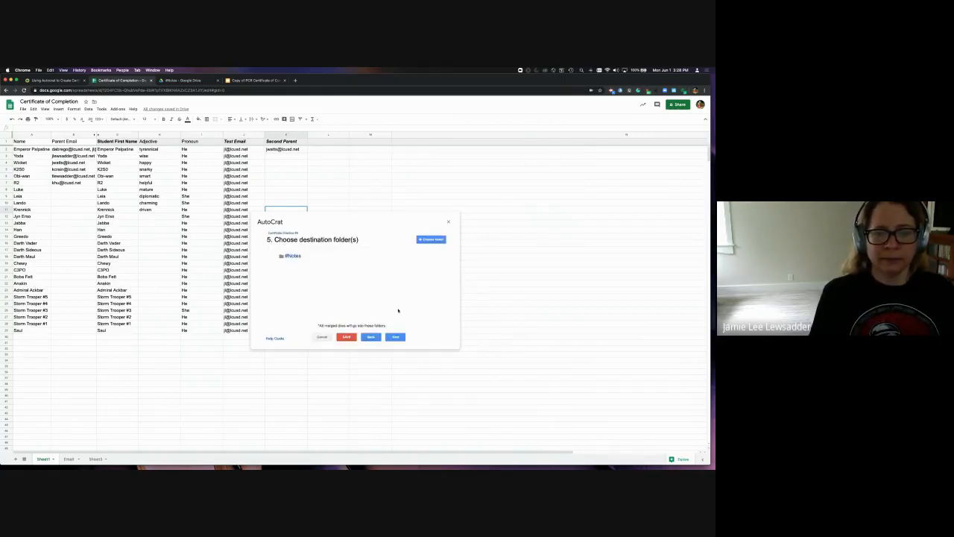
# Skip the dynamic folder reference and merge condition steps to reach Share docs & send emails
pyautogui.click(395, 336)
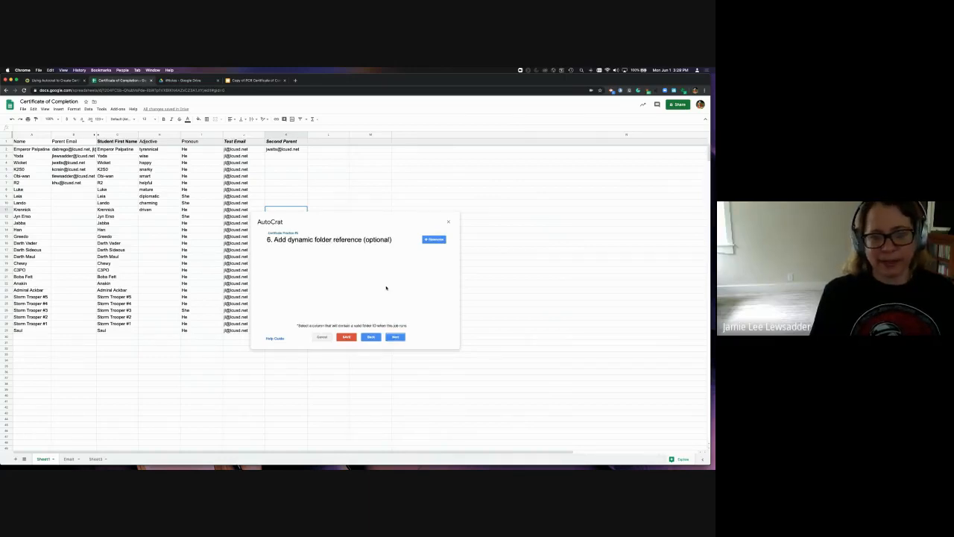
pyautogui.click(395, 337)
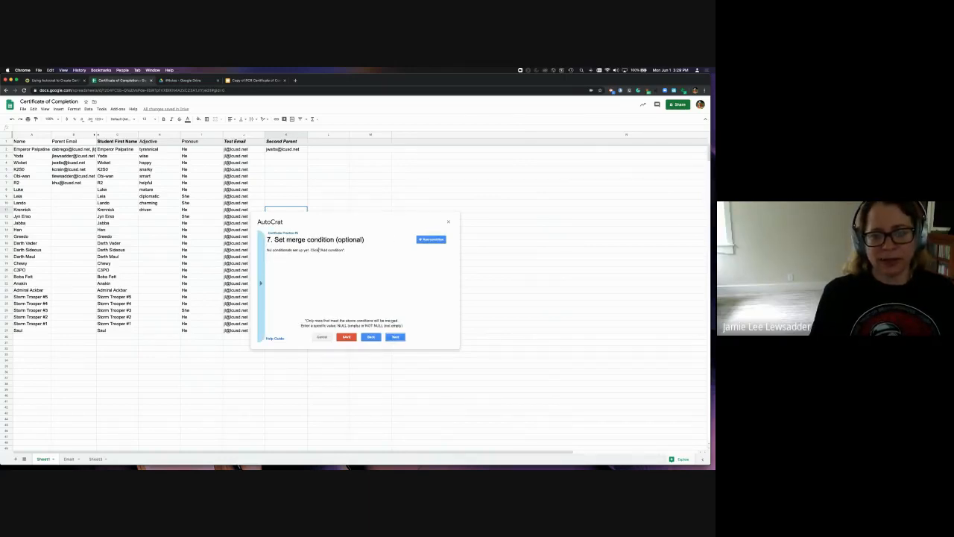
pyautogui.click(395, 337)
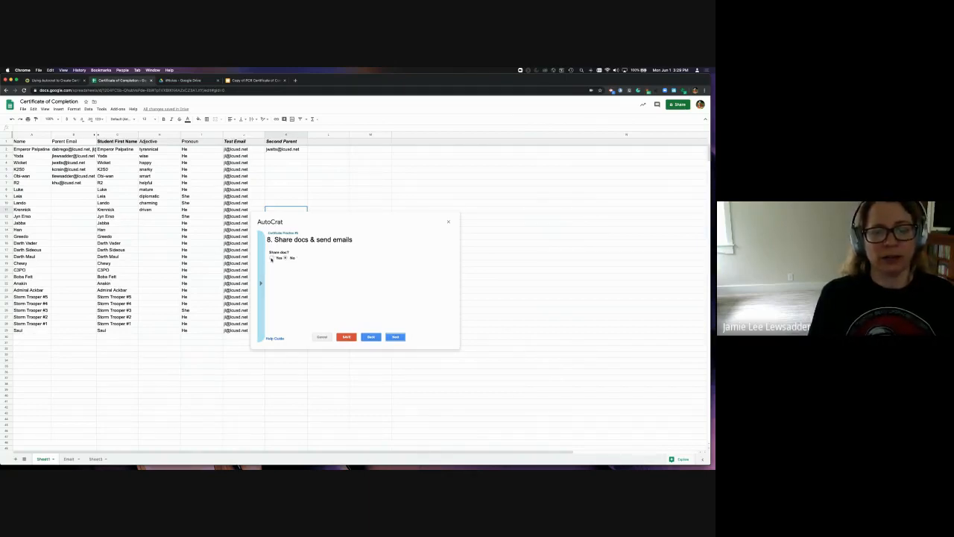
# Set Share doc? to Yes and review the share-as and email options down to the To field
pyautogui.click(271, 258)
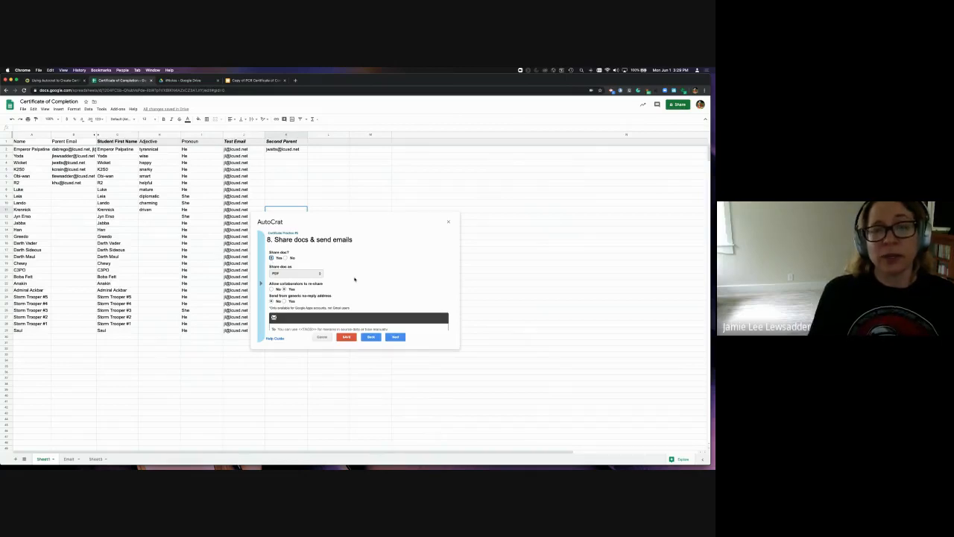
pyautogui.scroll(-2, 354, 279)
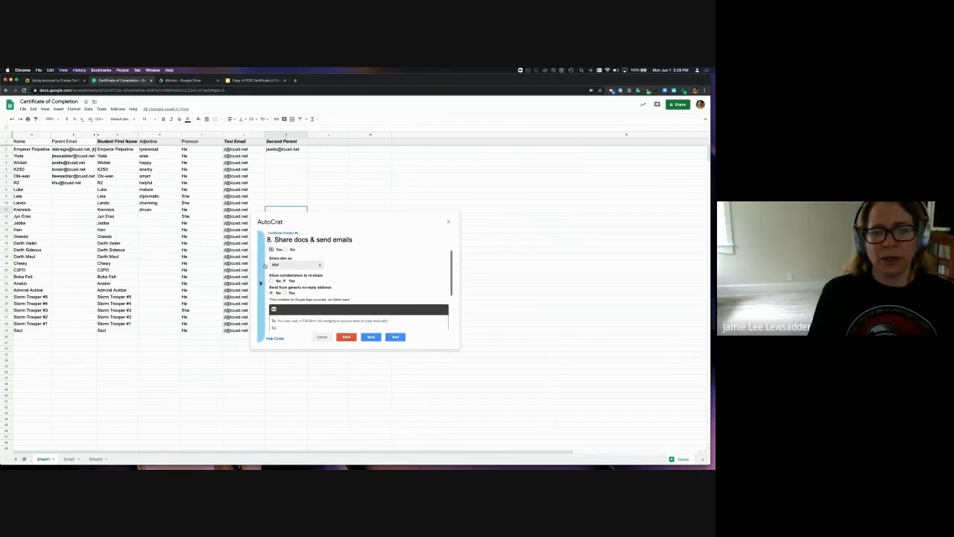
pyautogui.scroll(-3, 353, 276)
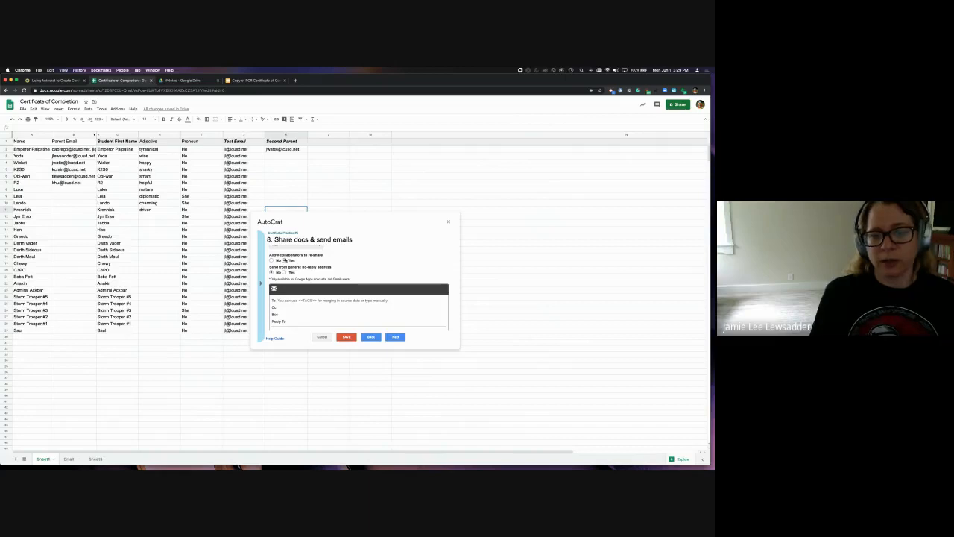
pyautogui.scroll(-2, 277, 285)
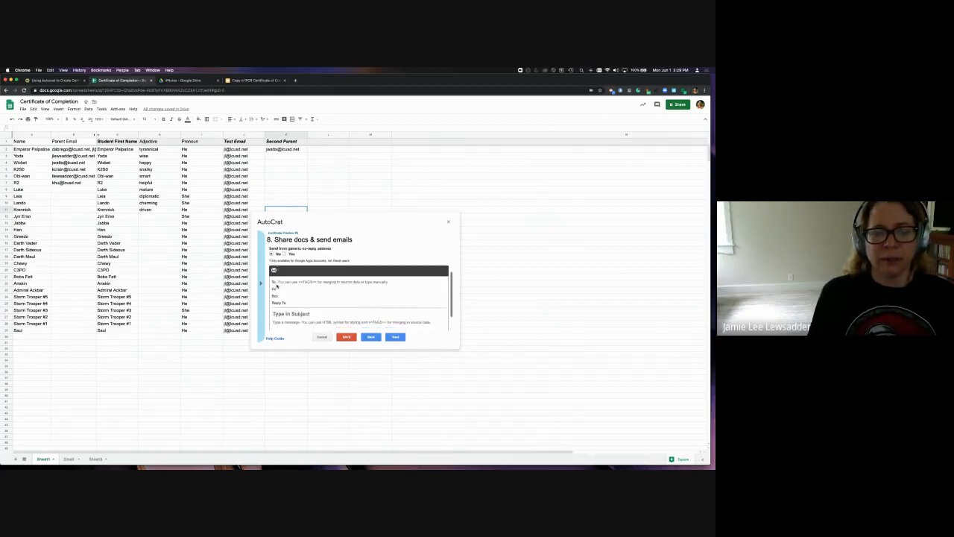
pyautogui.scroll(3, 277, 281)
pyautogui.scroll(-4, 278, 279)
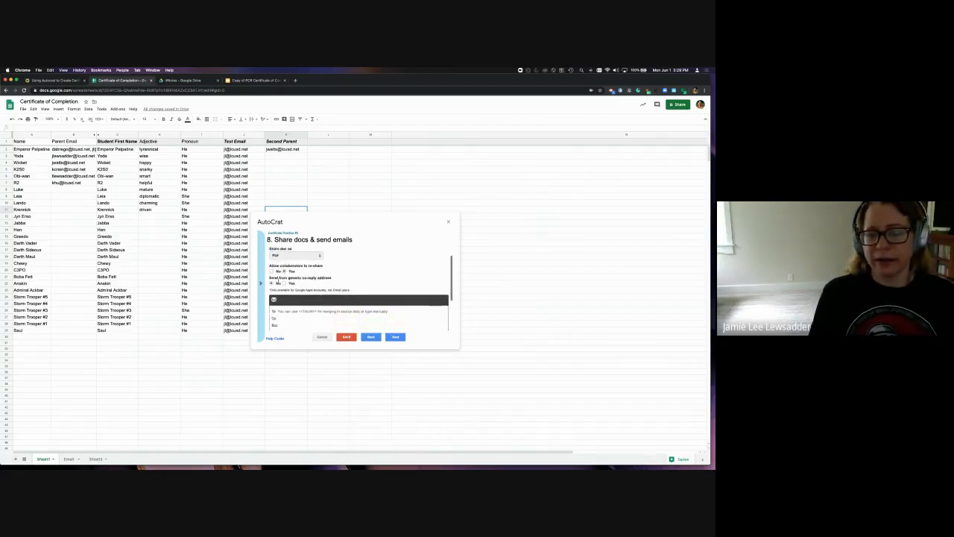
pyautogui.scroll(2, 278, 279)
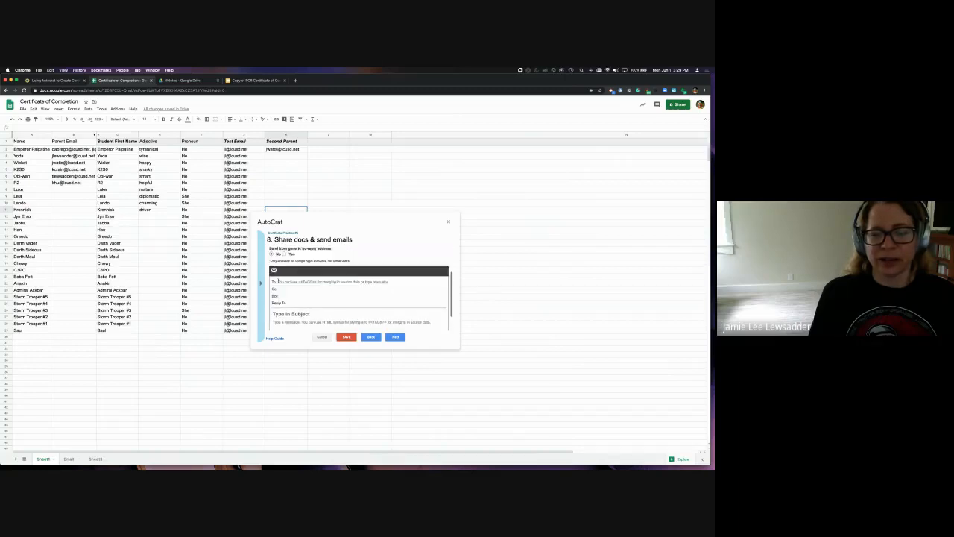
pyautogui.scroll(-3, 277, 279)
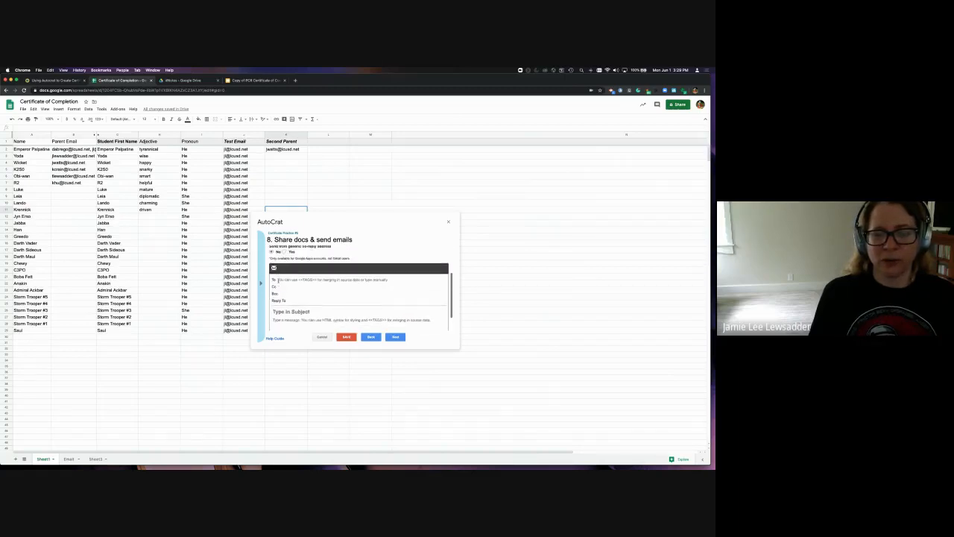
pyautogui.scroll(1, 277, 280)
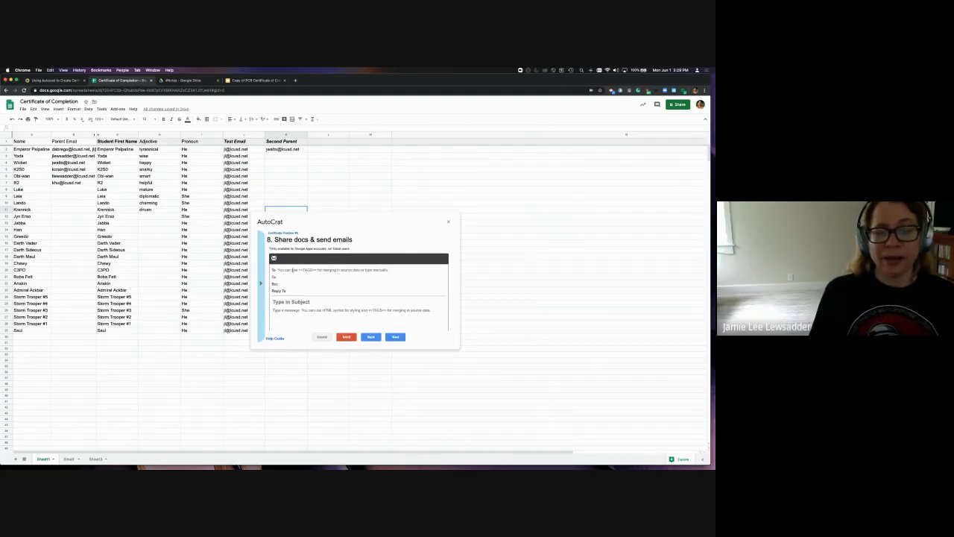
pyautogui.click(299, 270)
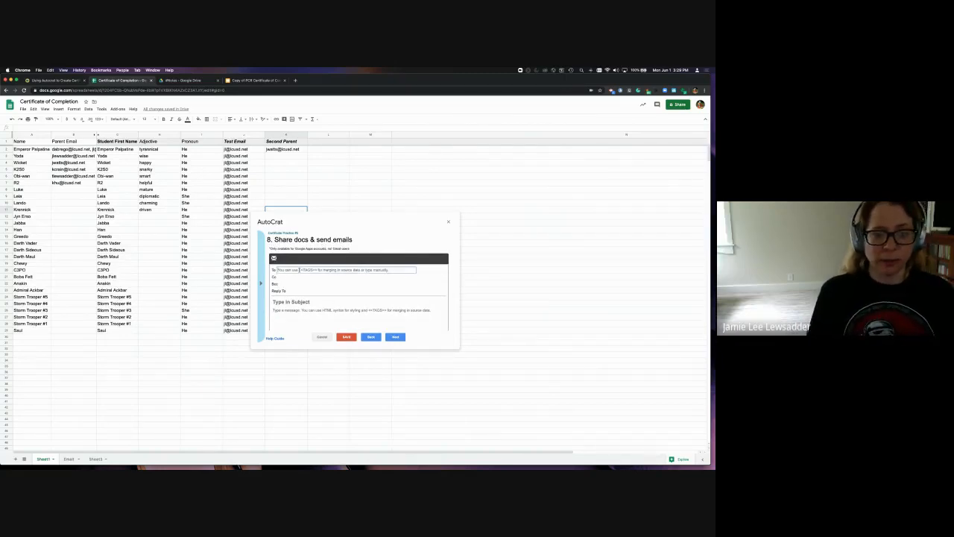
# Send the email to <<Test Email>> and enter the teacher's school address as Reply To
pyautogui.write('<<Test Email>>')
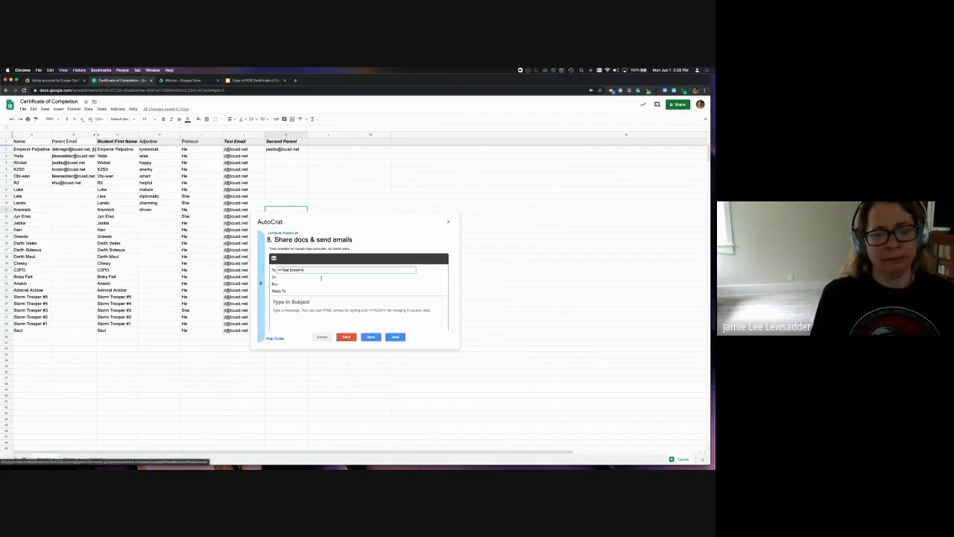
pyautogui.scroll(-1, 286, 273)
pyautogui.click(286, 273)
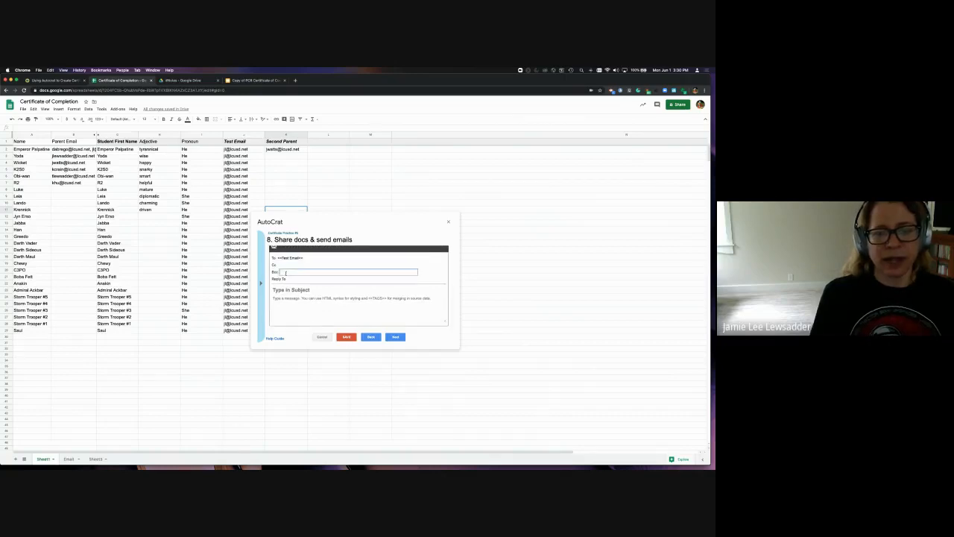
pyautogui.click(288, 278)
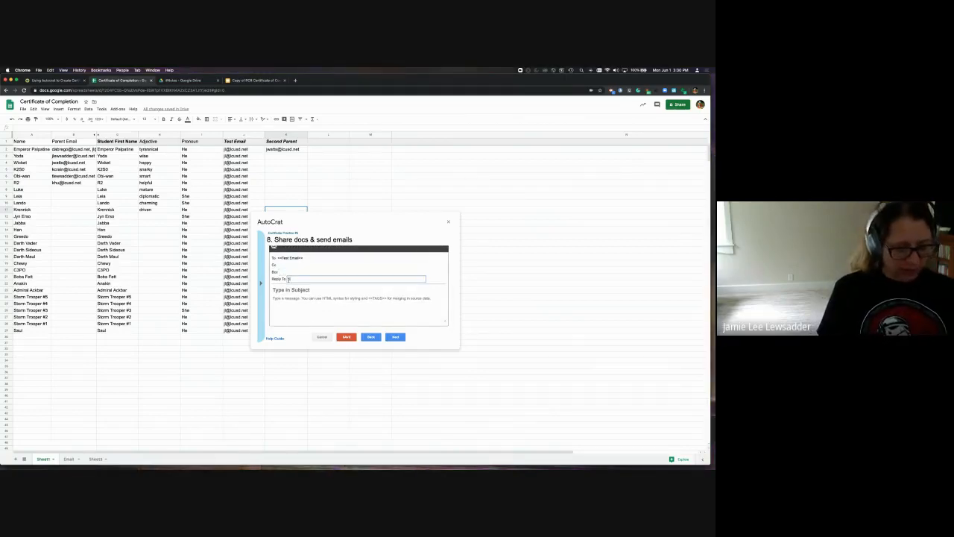
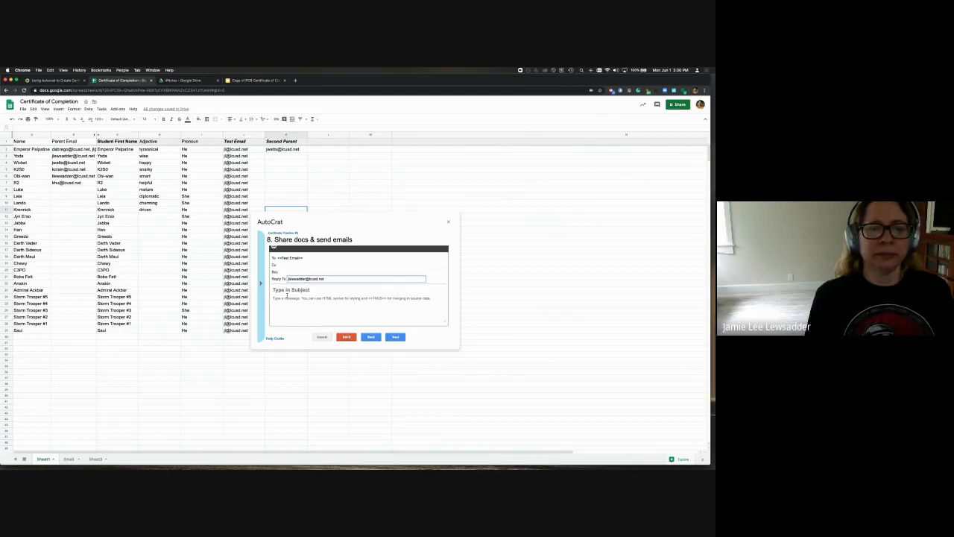
pyautogui.click(285, 291)
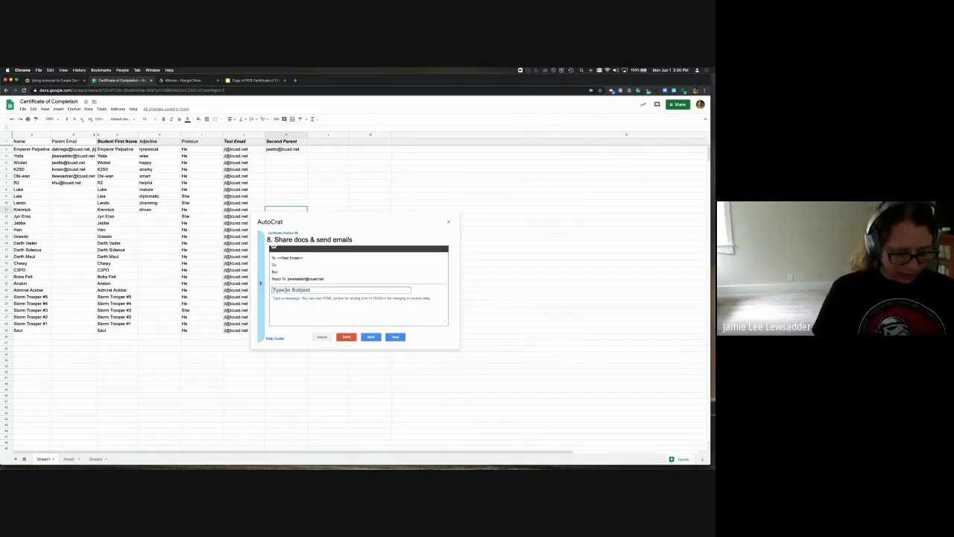
# Enter the email subject <<Name>>'s Certificate of Completion
pyautogui.write('<<N')
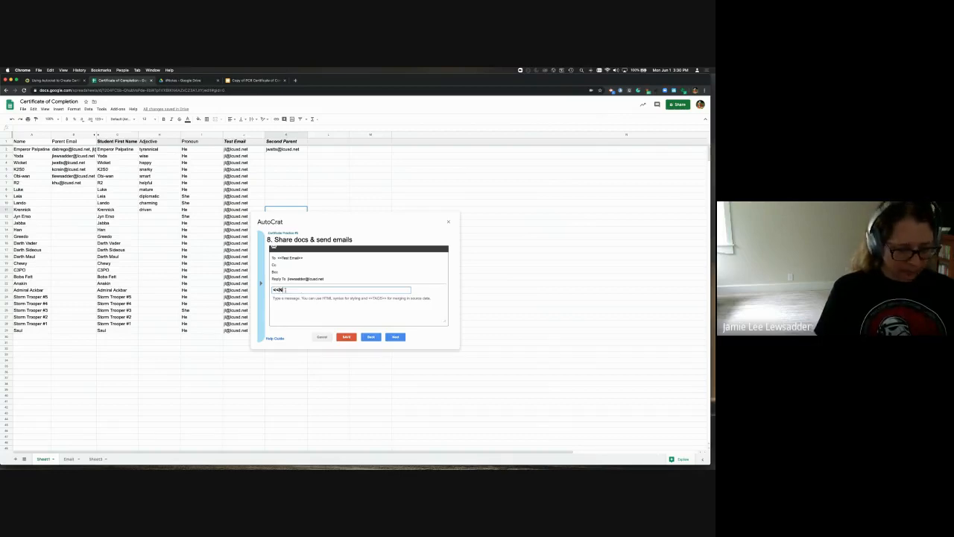
pyautogui.write('ame')
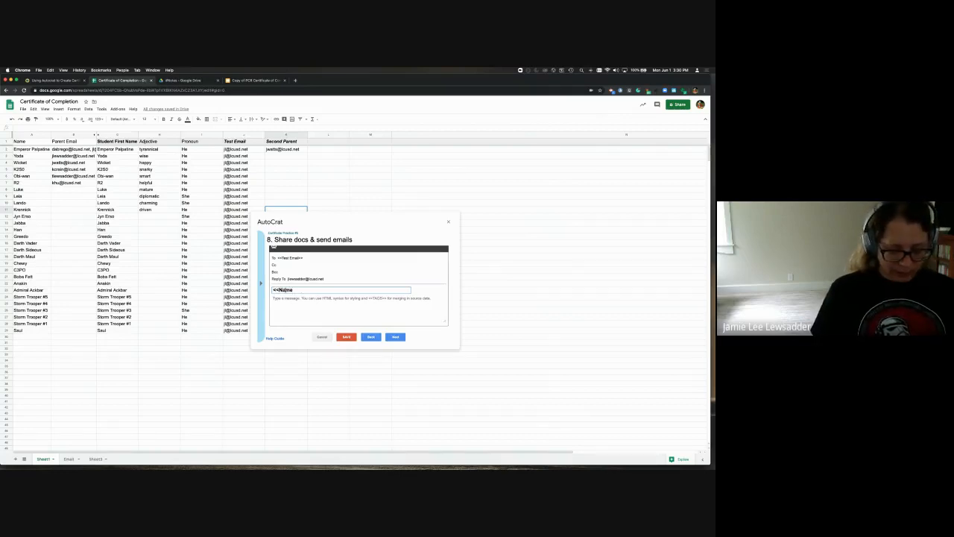
pyautogui.write(">>'s")
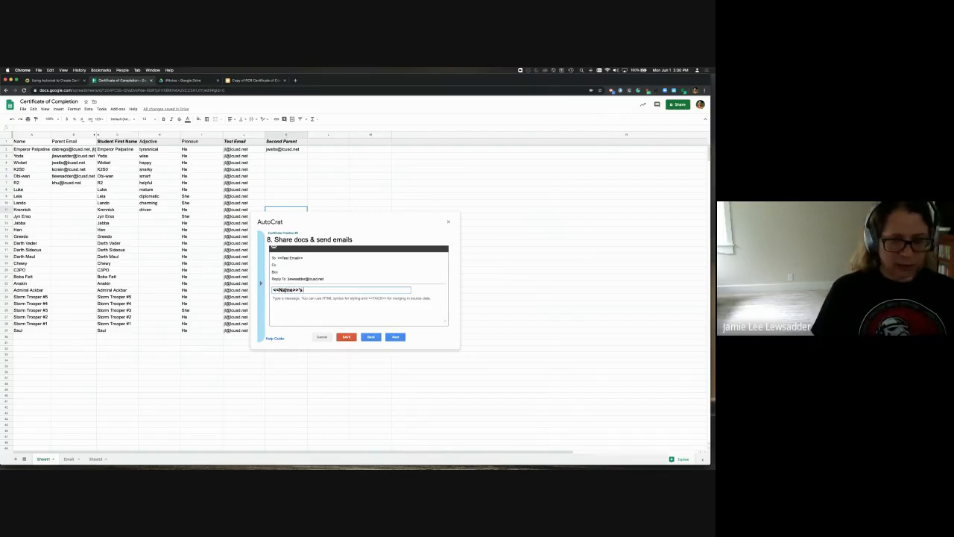
pyautogui.write(' Certifi')
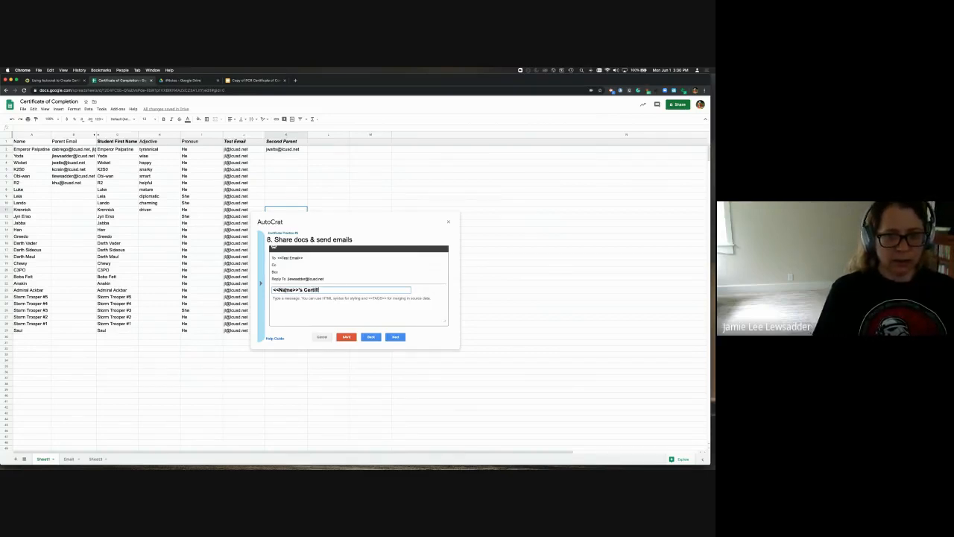
pyautogui.write('cate of C')
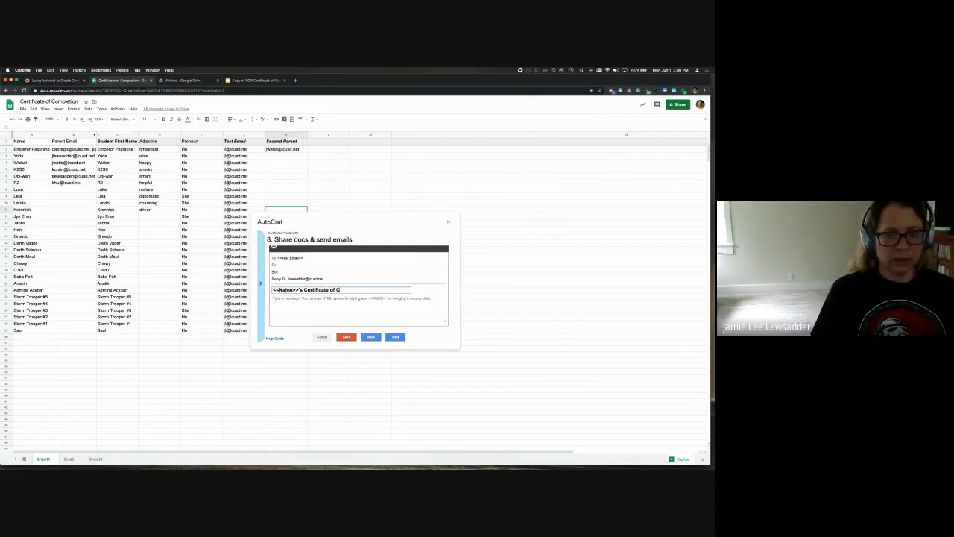
pyautogui.write('ompletion')
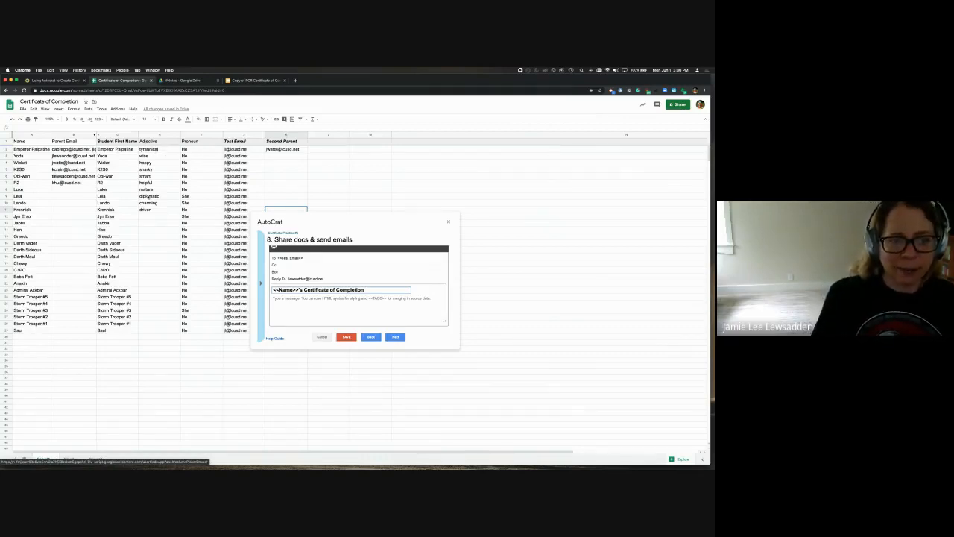
# Copy the parent letter from A1:A7 on the Email sheet into the email body
pyautogui.click(68, 461)
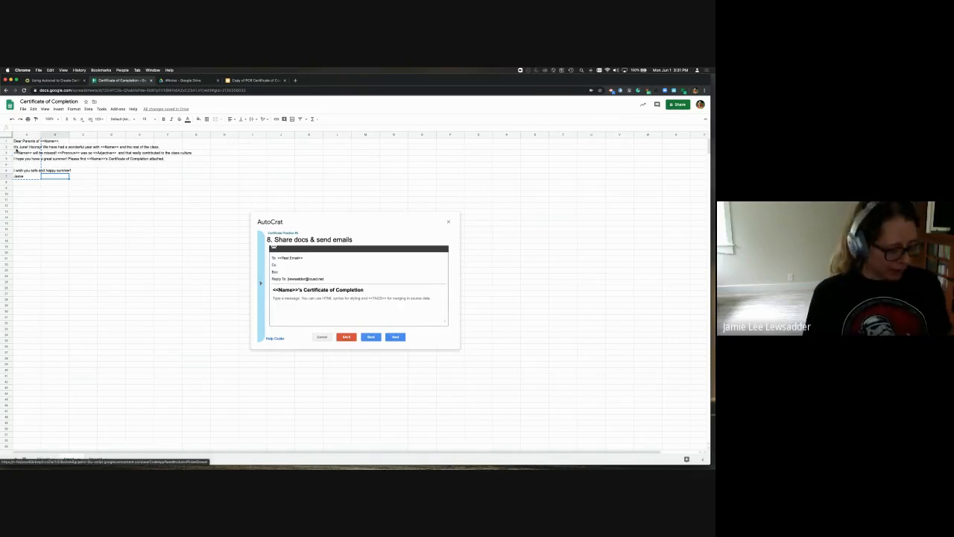
pyautogui.click(15, 147)
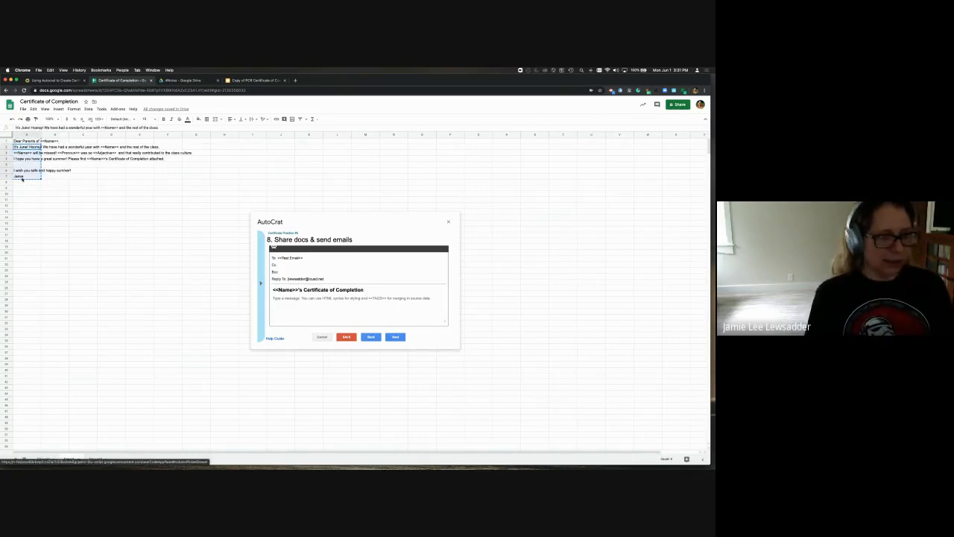
pyautogui.click(19, 141)
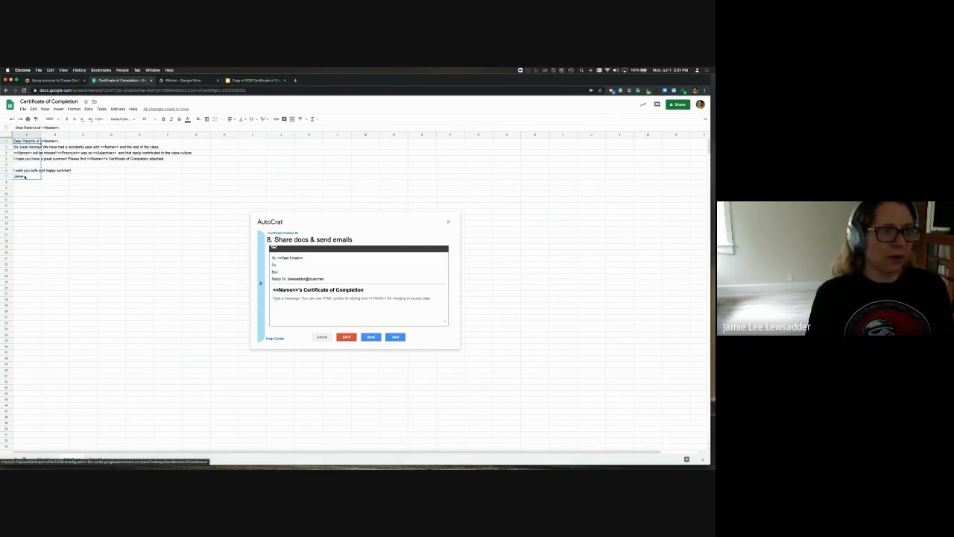
pyautogui.keyDown('shift'); pyautogui.click(25, 177); pyautogui.keyUp('shift')
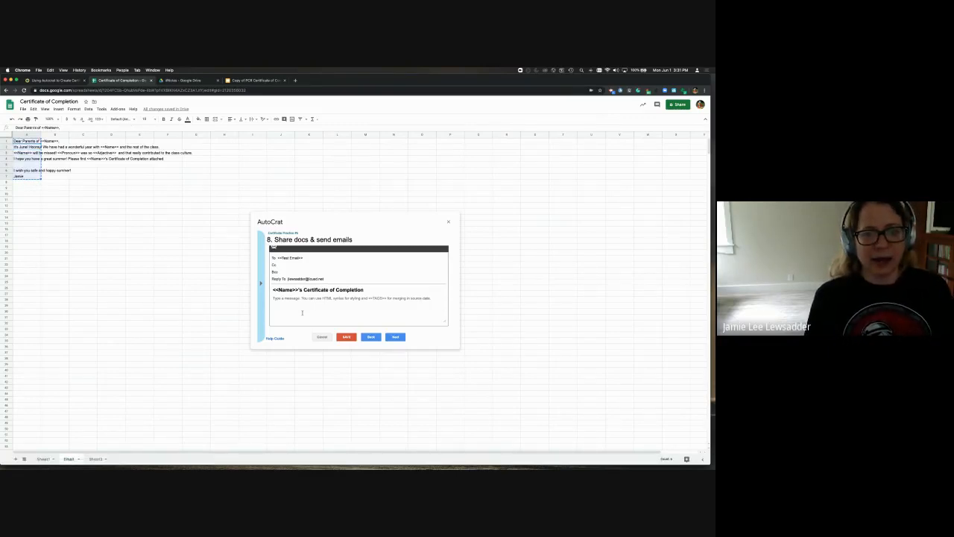
pyautogui.write("Dear Parents of <<Name>>, It's June! Hooray! We have had a wonderful year with <<Name>> and the rest of the class. <<Name>> will be missed! <<Pronoun>> was so <<Adjective>> and that really contributed to the class culture. I hope you have a great summer! Please find <<Name>>'s Certificate of Completion attached.  I wish you safe and happy summer! Jamie")
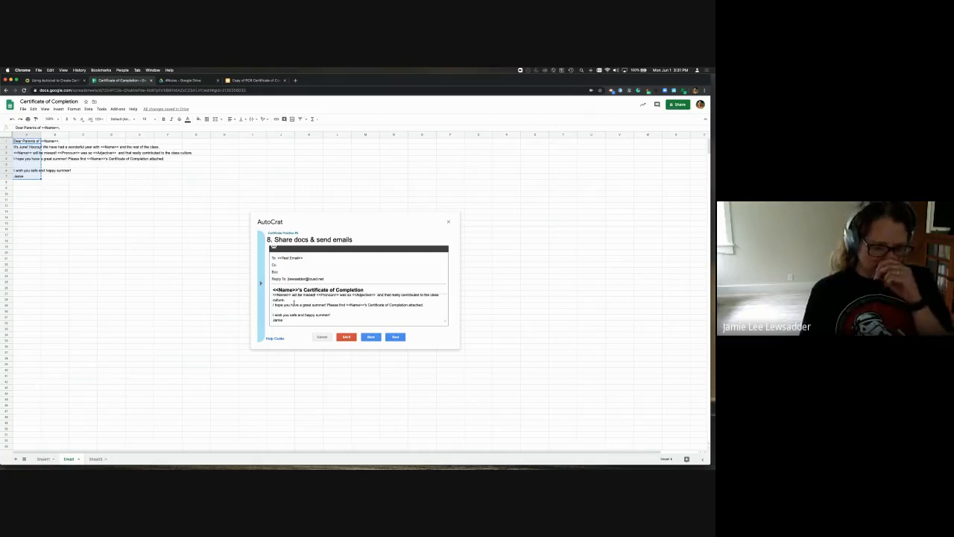
# Return to Sheet1 and look over the student list
pyautogui.click(43, 459)
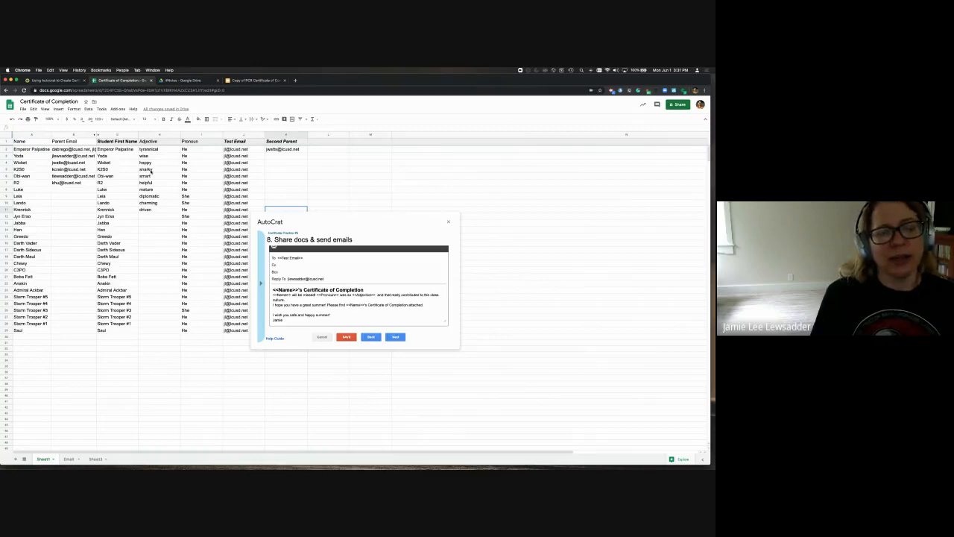
pyautogui.scroll(2, 298, 301)
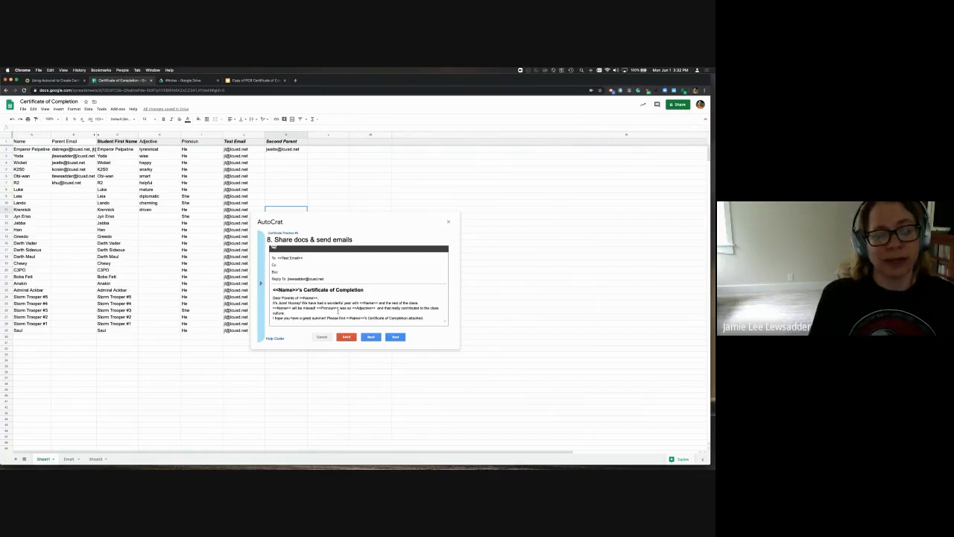
pyautogui.scroll(-3, 337, 312)
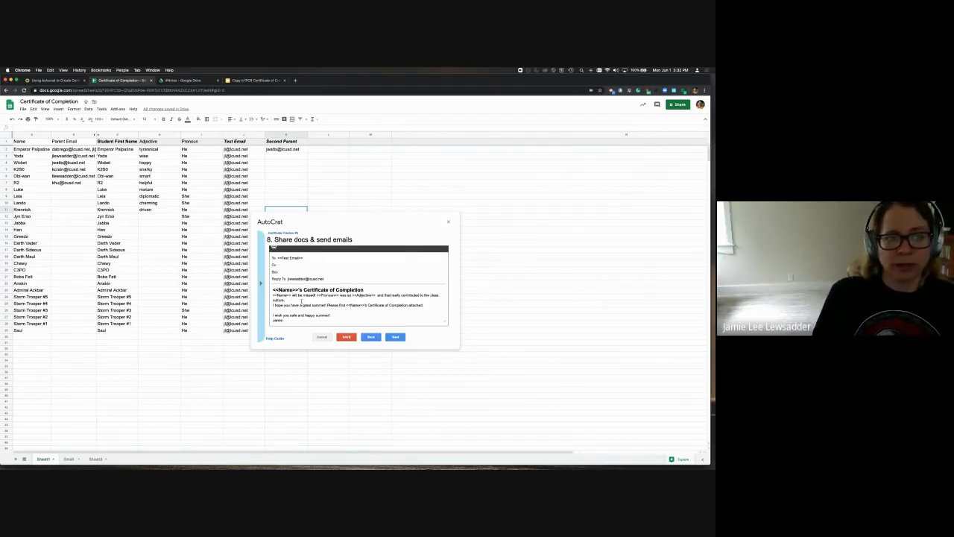
pyautogui.scroll(3, 303, 304)
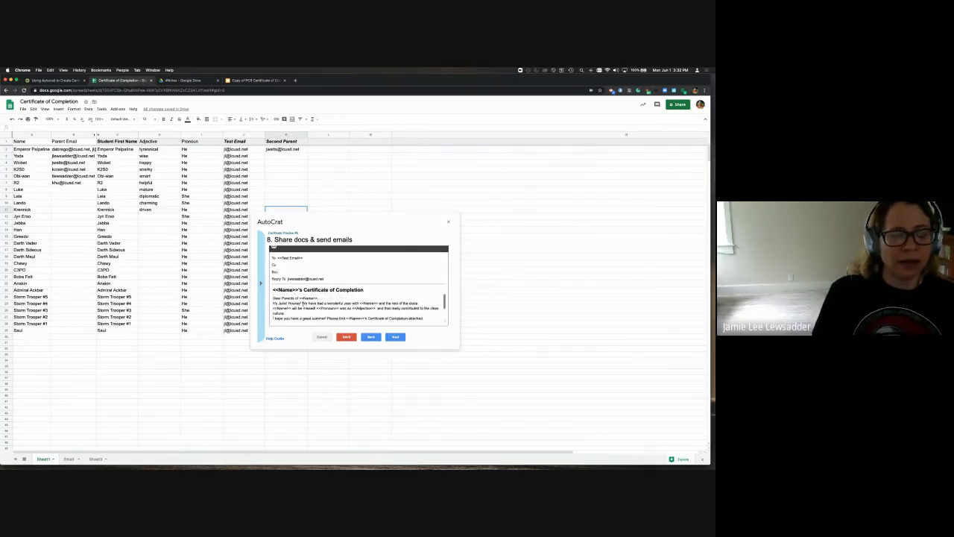
pyautogui.scroll(-1, 303, 303)
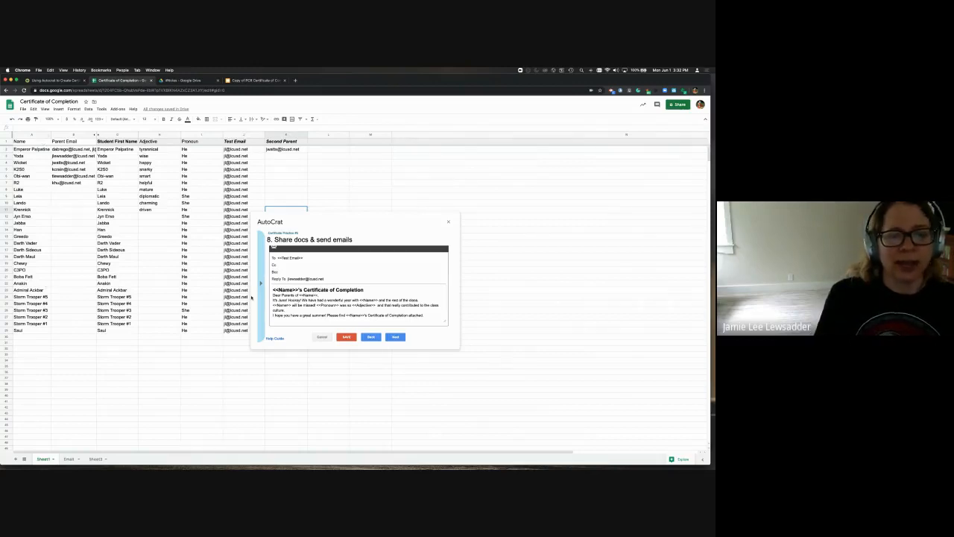
pyautogui.scroll(1, 315, 307)
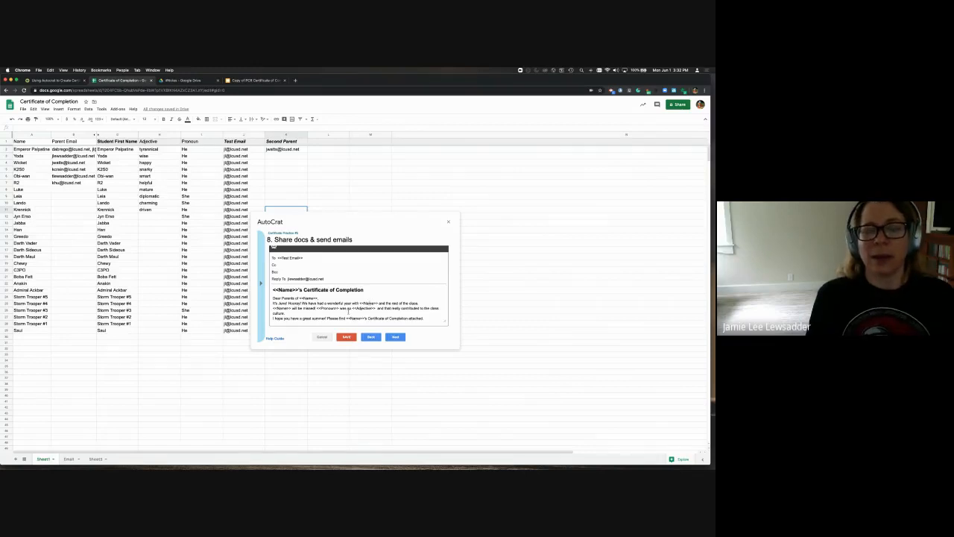
pyautogui.scroll(-3, 347, 310)
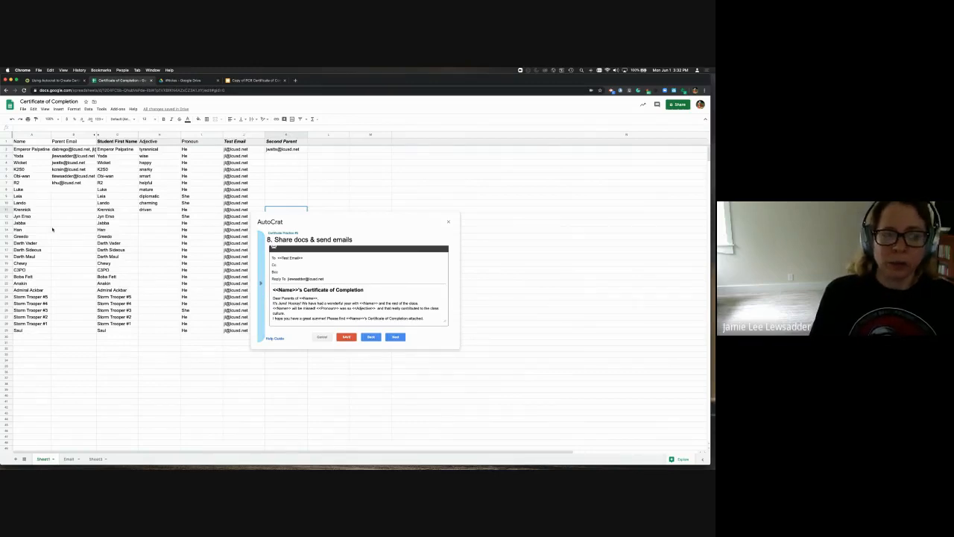
# Label the student first-name column header 'Student First Name'
pyautogui.click(319, 142)
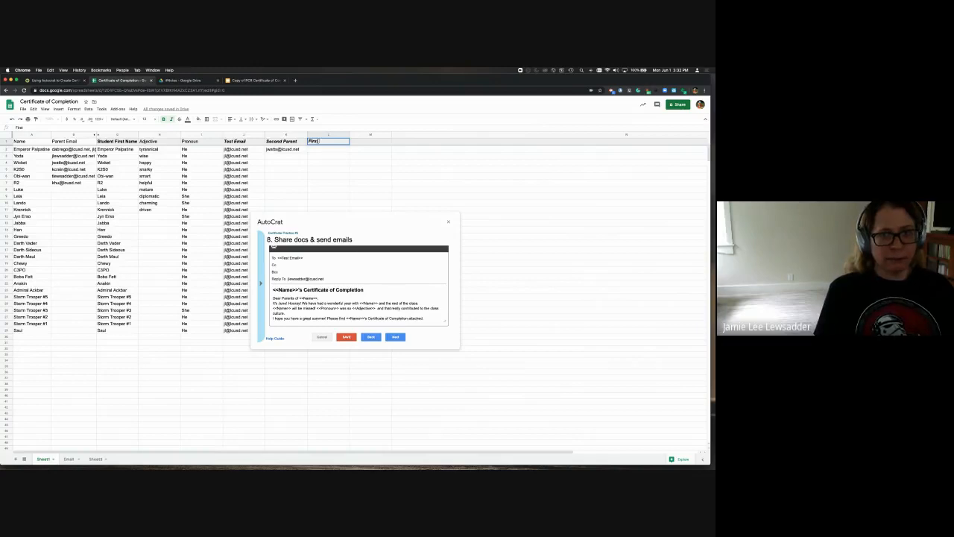
pyautogui.write('First Nam')
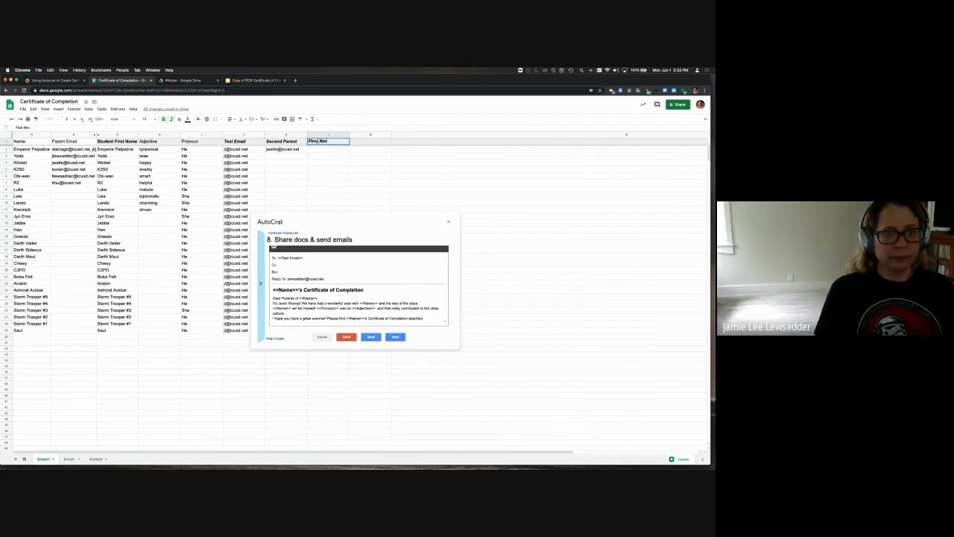
pyautogui.press('BackSpace')
pyautogui.press('BackSpace')
pyautogui.press('BackSpace')
pyautogui.press('BackSpace')
pyautogui.press('BackSpace')
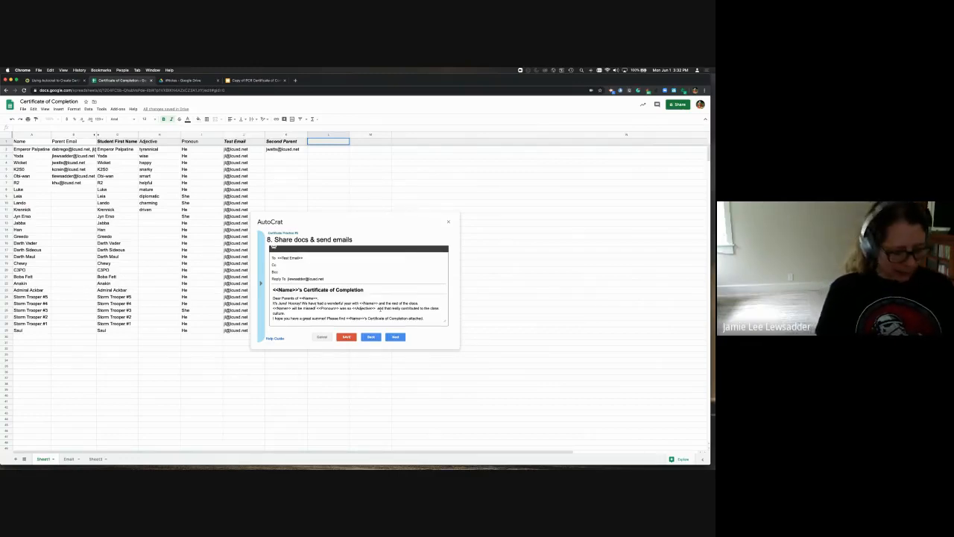
pyautogui.write('Student First')
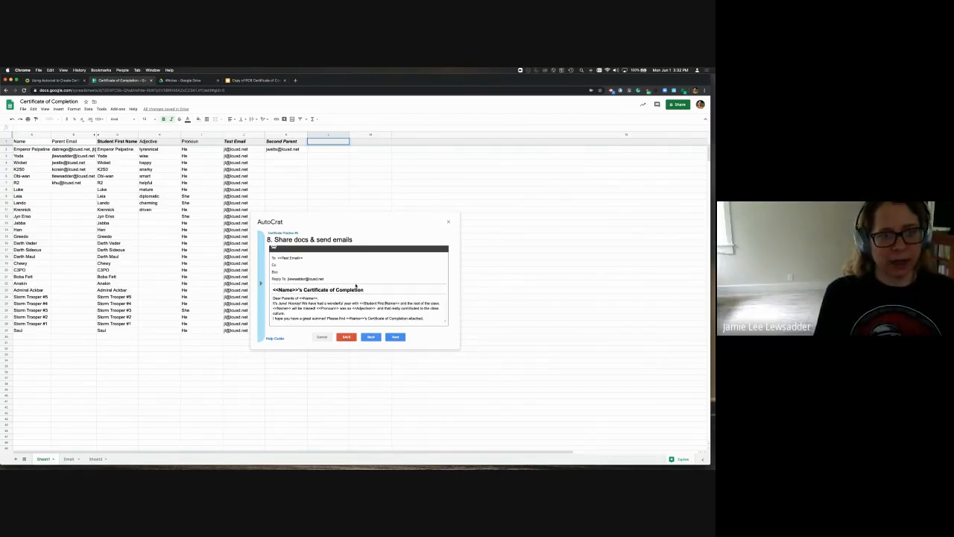
# Replace Name in both email-body tags with Student First Name, copied from the header
pyautogui.click(119, 142)
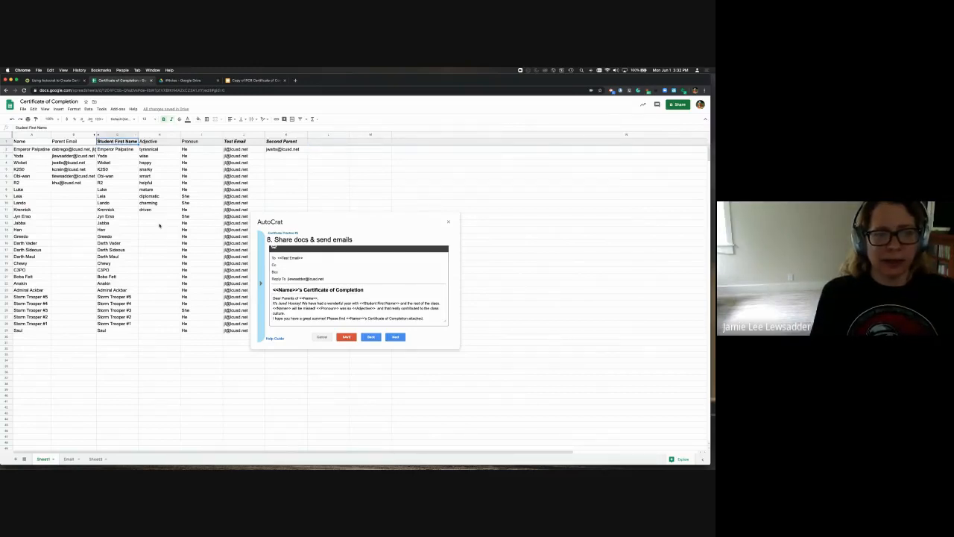
pyautogui.doubleClick(130, 141)
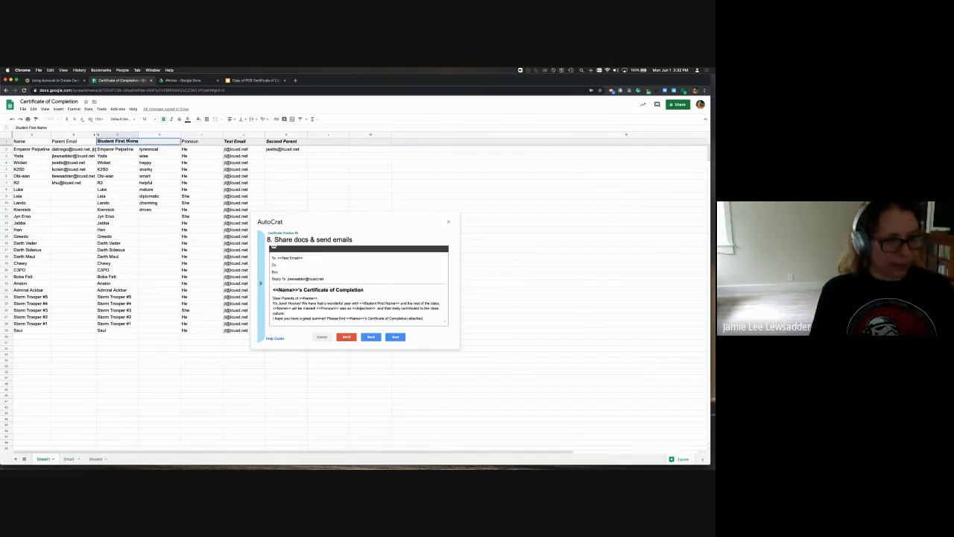
pyautogui.press('super+a')
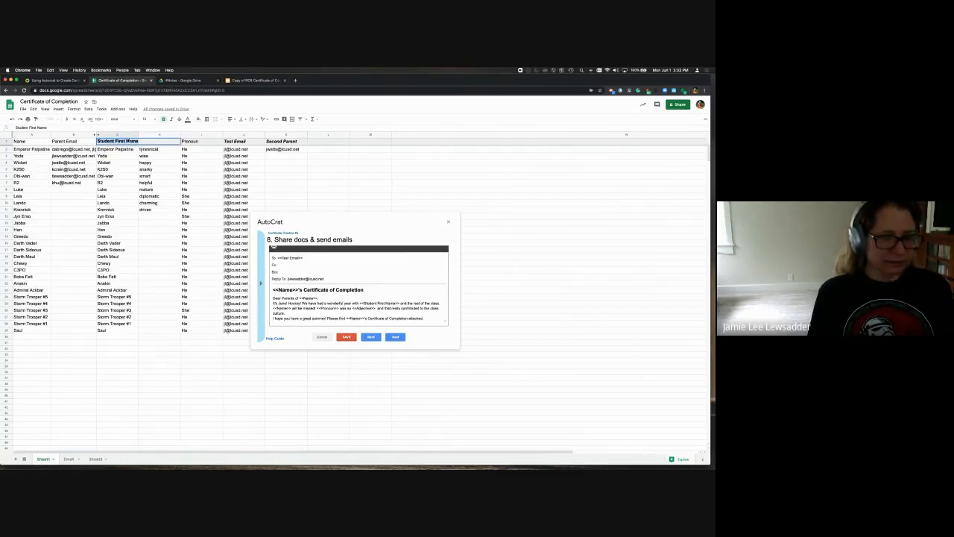
pyautogui.press('super+c')
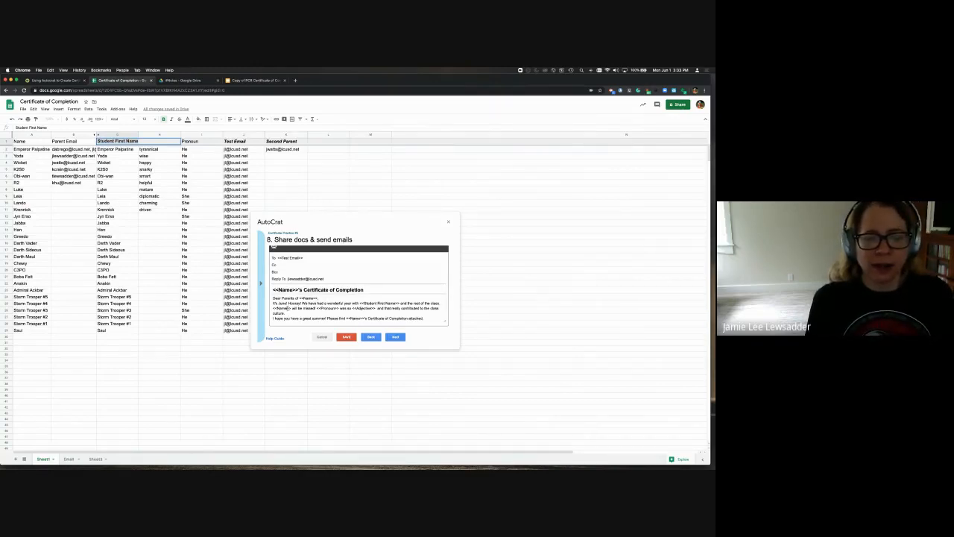
pyautogui.doubleClick(283, 308)
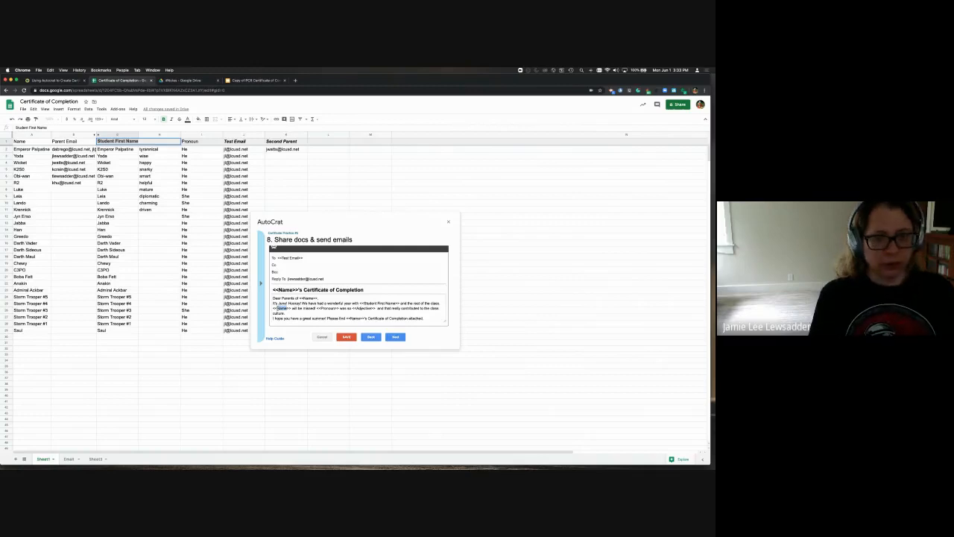
pyautogui.press('super+v')
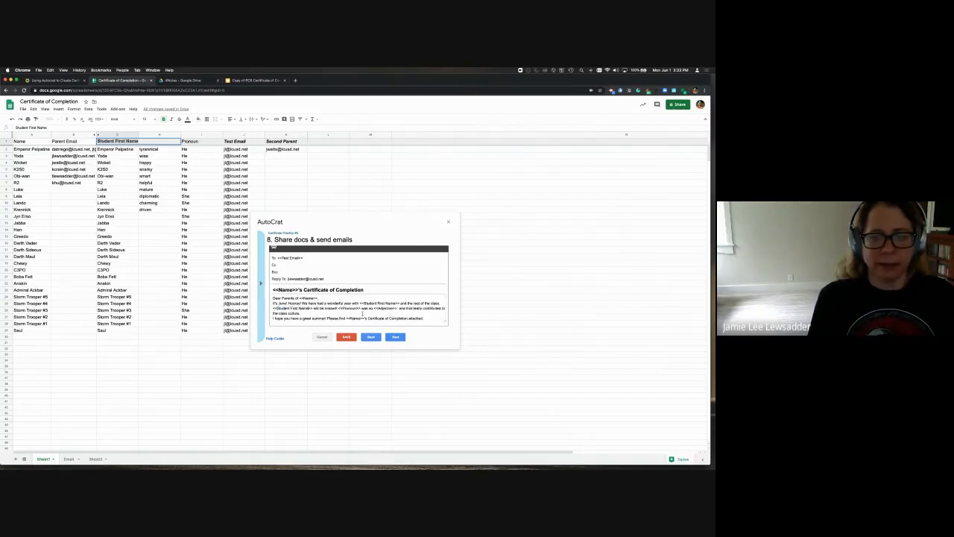
pyautogui.moveTo(361, 318); pyautogui.dragTo(351, 304)
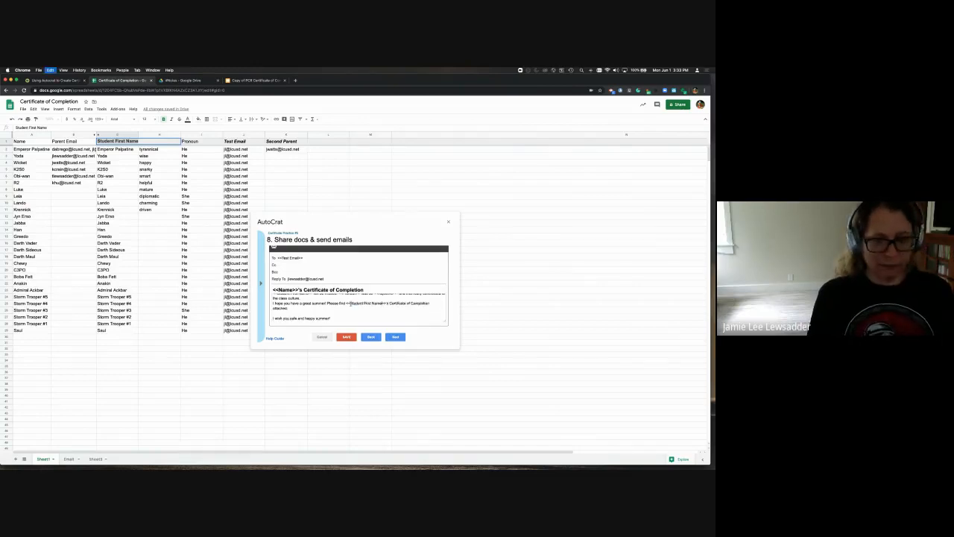
pyautogui.press('super+v')
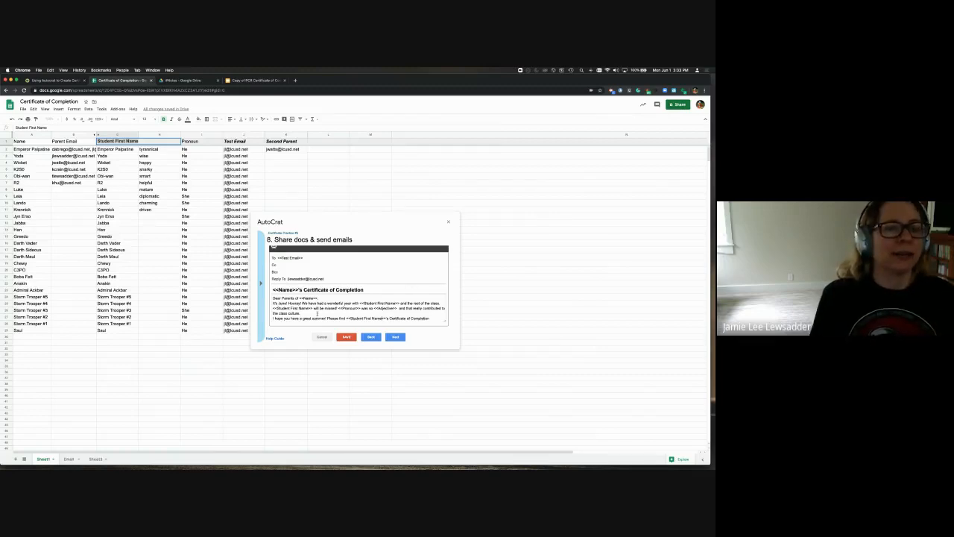
pyautogui.scroll(-3, 301, 312)
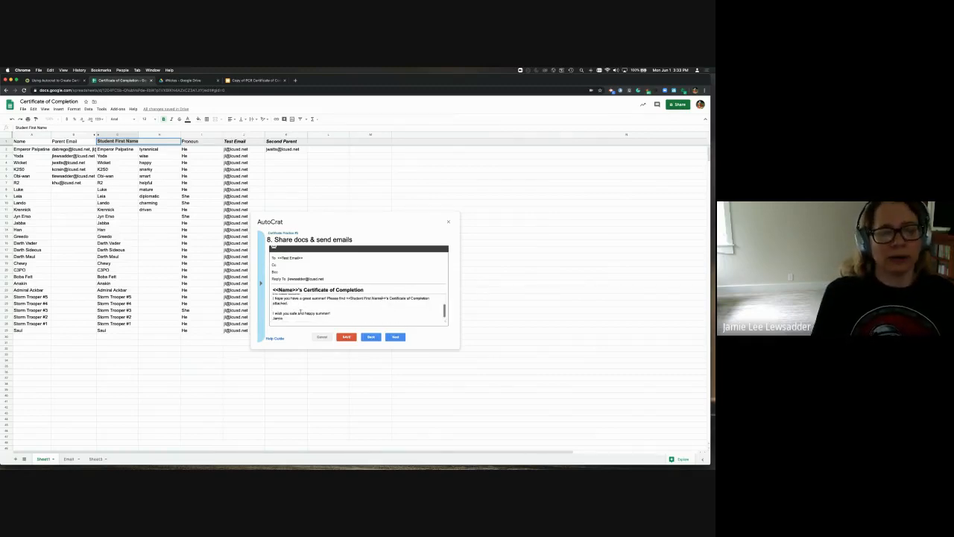
pyautogui.scroll(3, 300, 312)
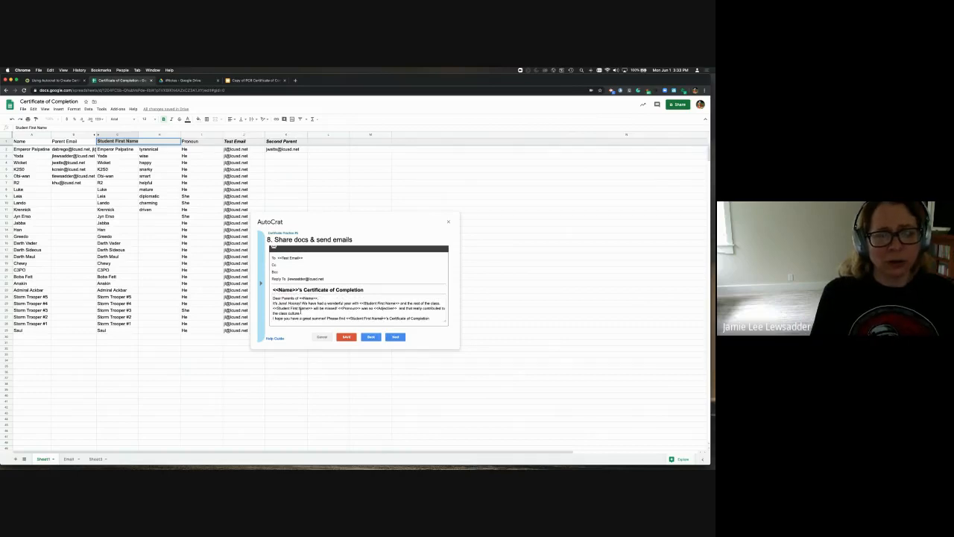
pyautogui.scroll(-3, 300, 311)
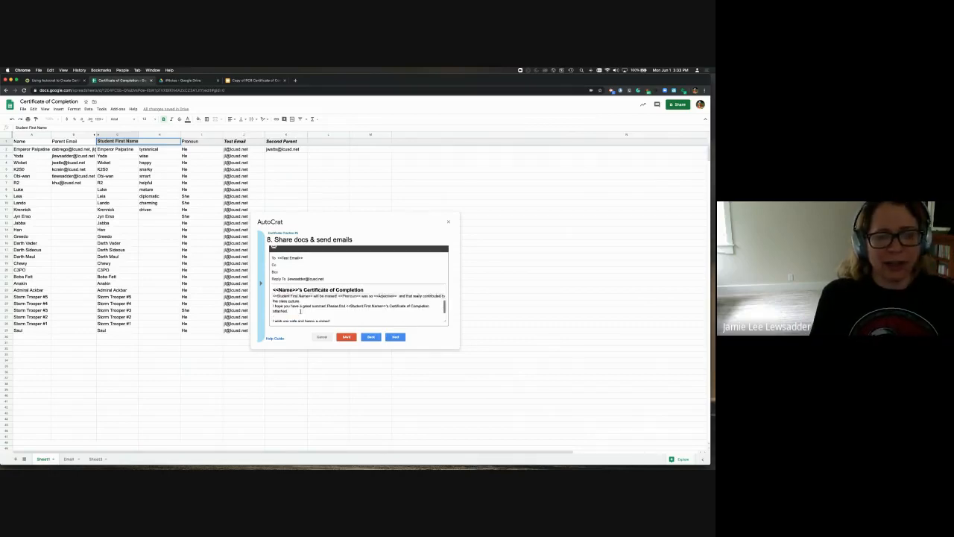
pyautogui.scroll(3, 300, 311)
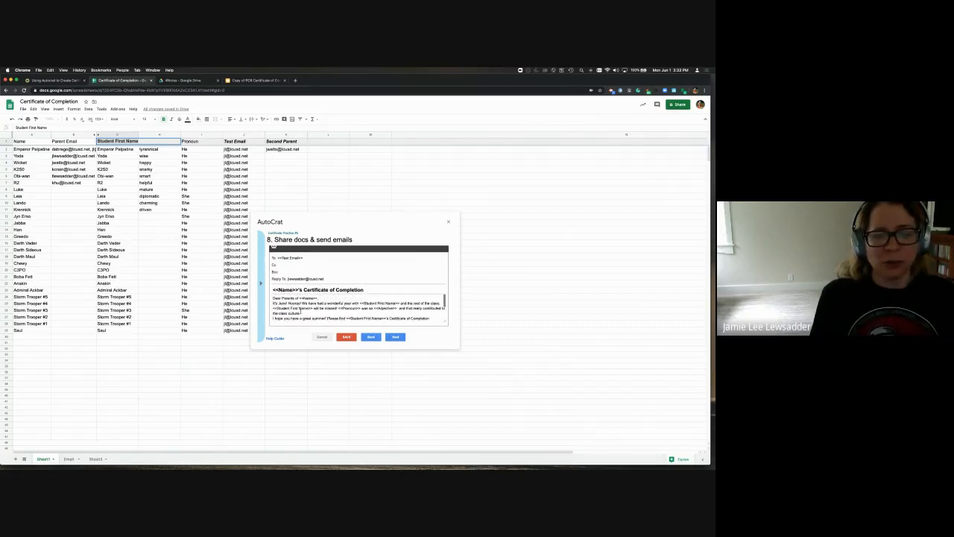
# Leave both triggers at No and save the Certificate Practice #5 job
pyautogui.click(395, 337)
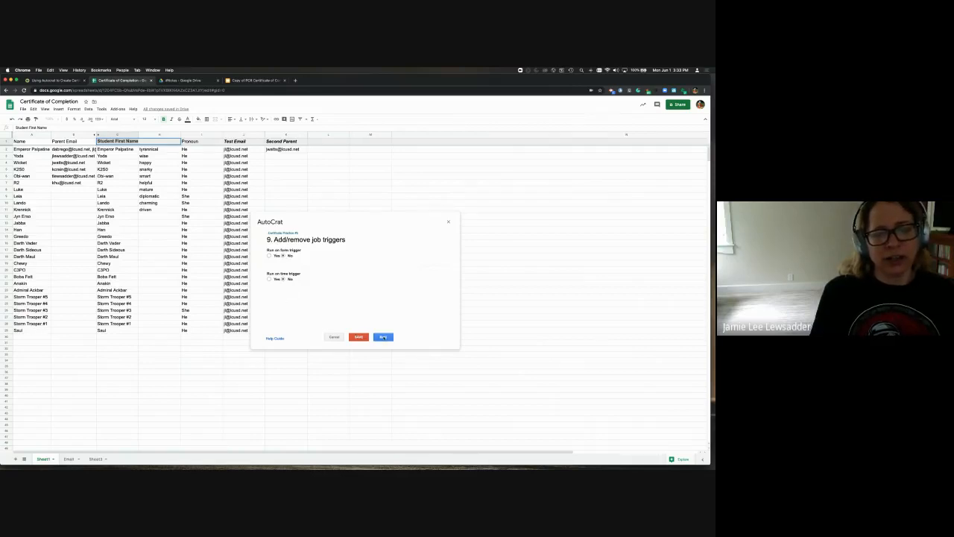
pyautogui.click(359, 337)
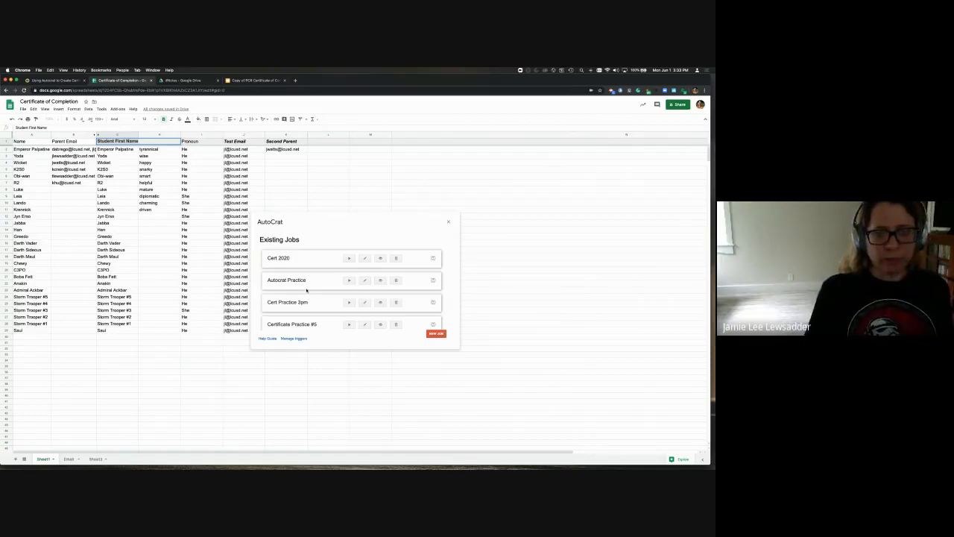
pyautogui.scroll(-1, 307, 290)
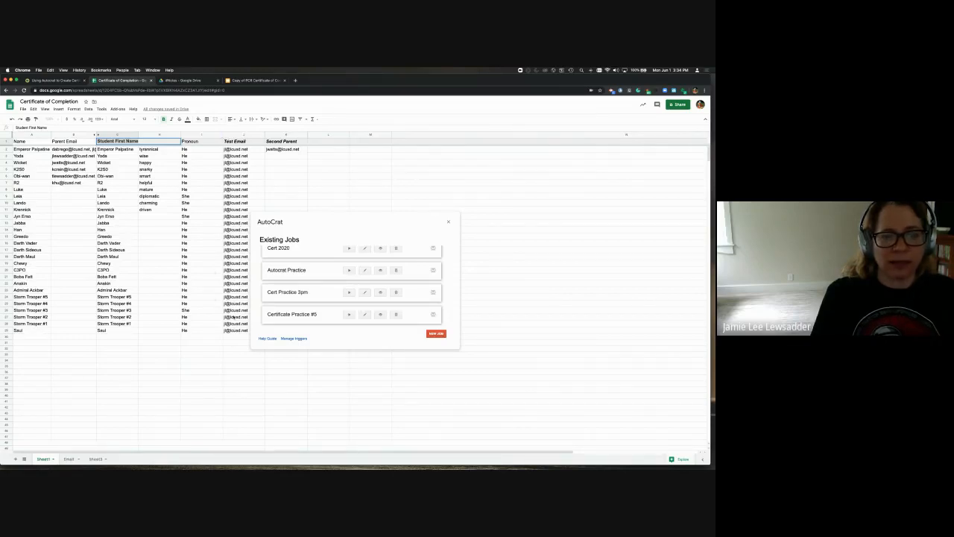
# Clear the test emails in J5:J29 and run the Certificate Practice #5 job
pyautogui.click(230, 170)
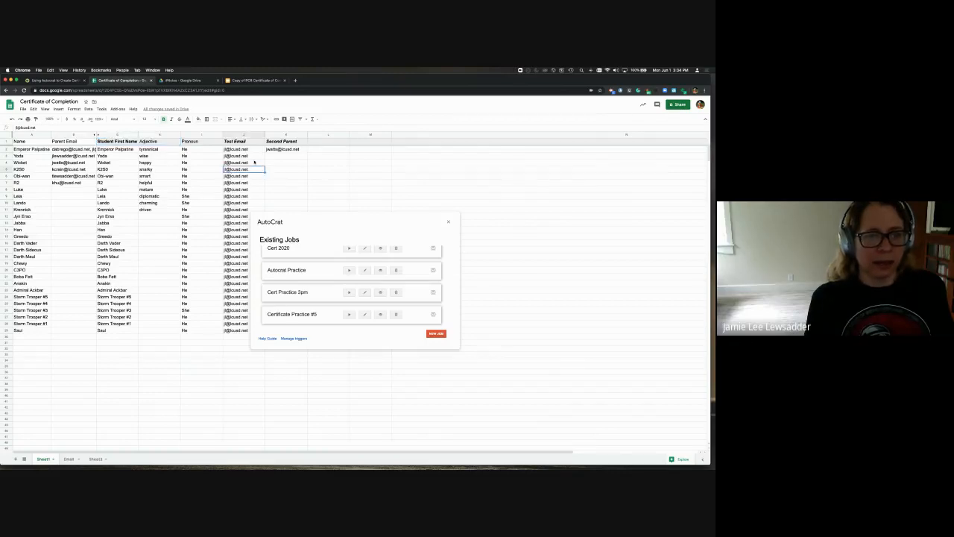
pyautogui.keyDown('shift'); pyautogui.click(237, 330); pyautogui.keyUp('shift')
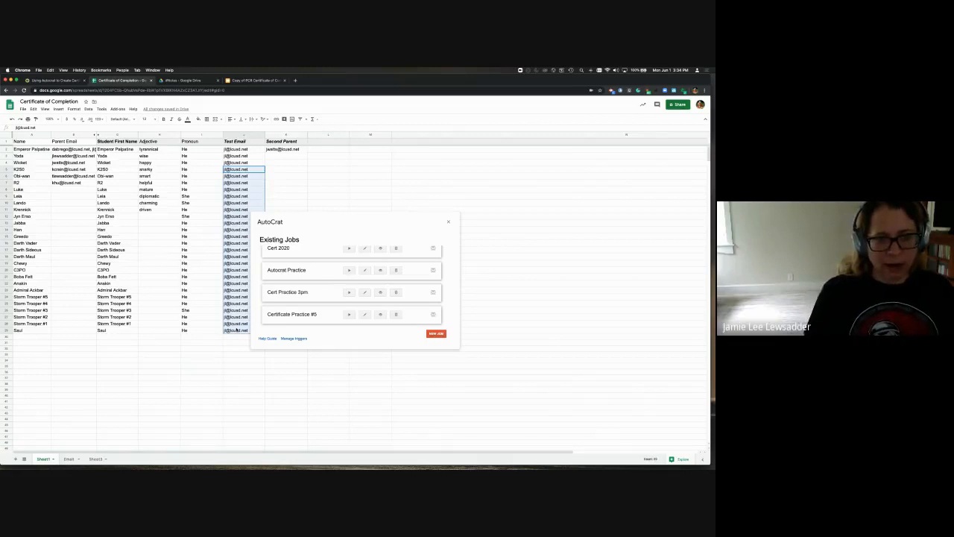
pyautogui.press('Delete')
pyautogui.click(238, 424)
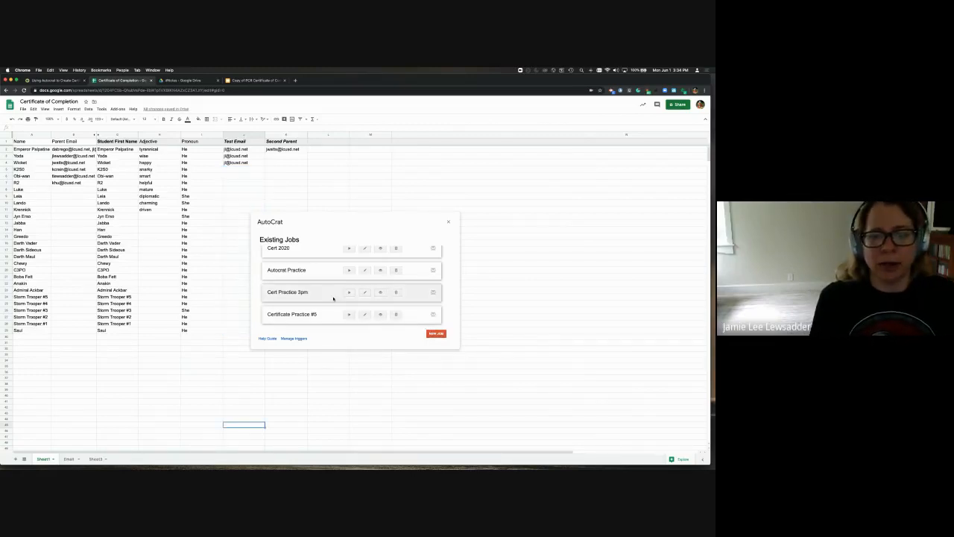
pyautogui.click(349, 314)
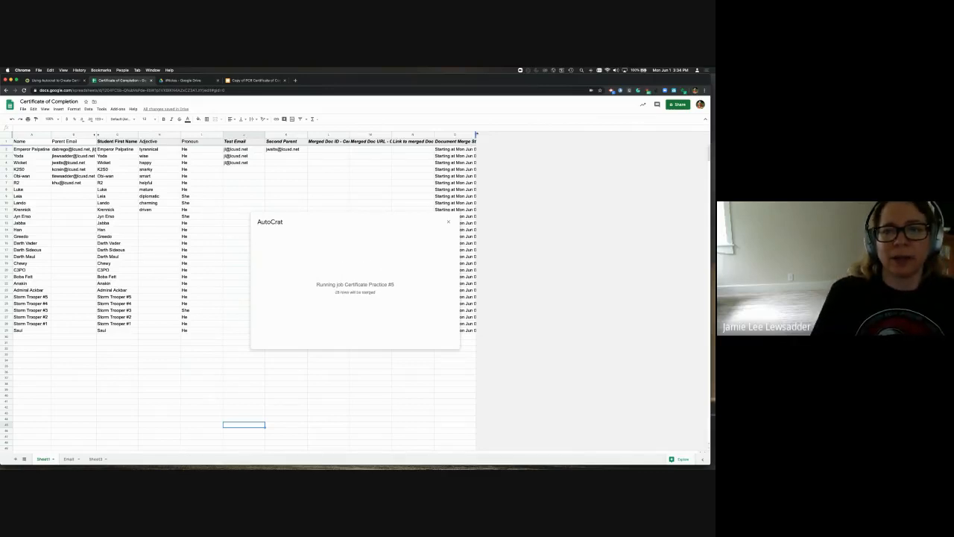
# Autofit the Document Merge Status column and show row 2's Merged Doc link
pyautogui.doubleClick(477, 135)
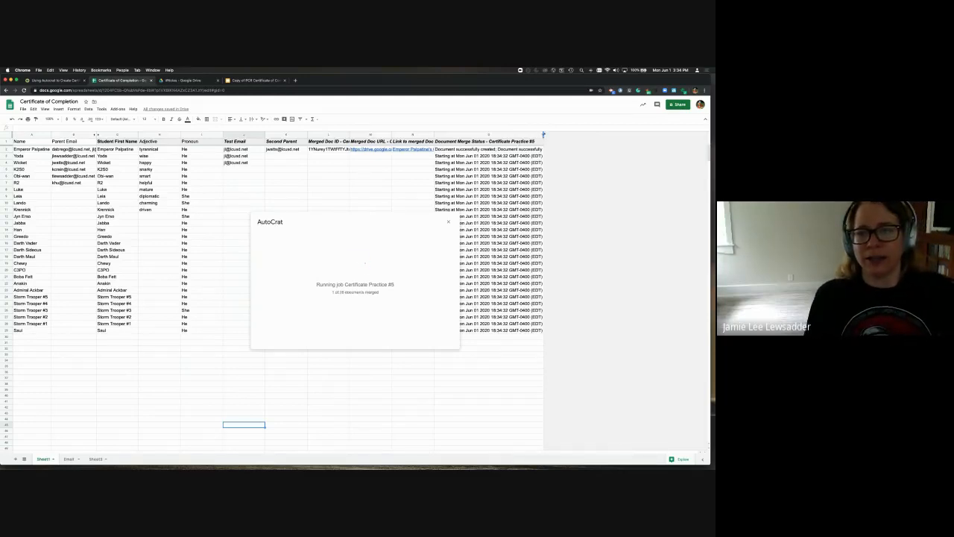
pyautogui.doubleClick(543, 135)
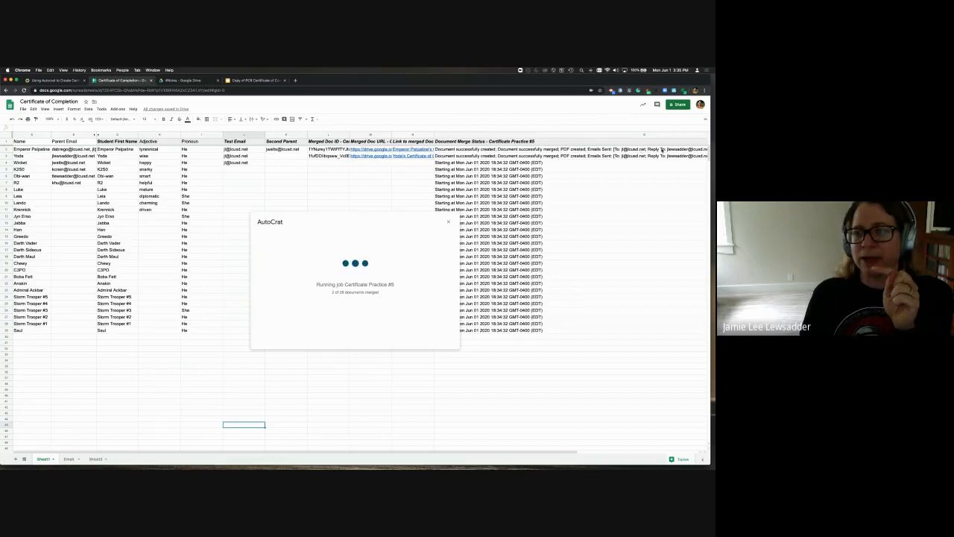
pyautogui.hscroll(5, 661, 150)
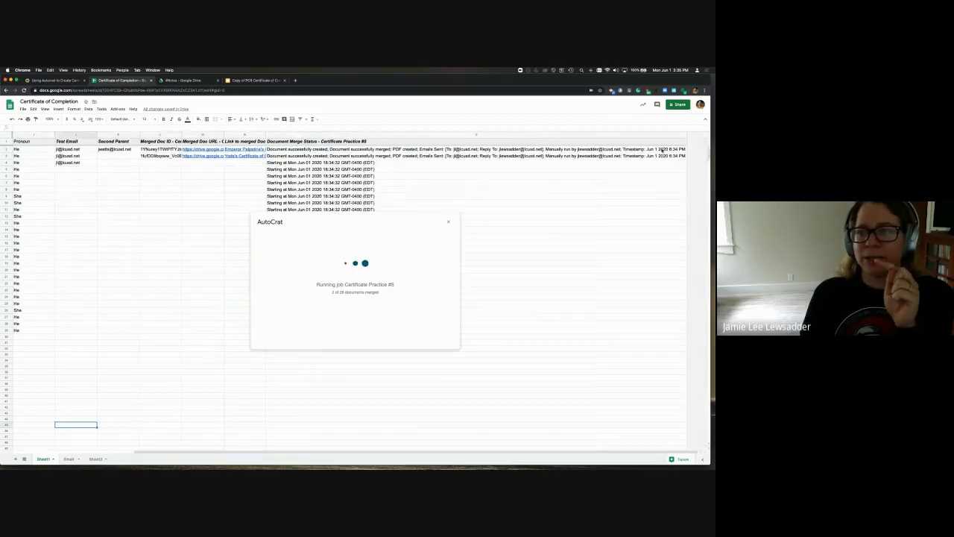
pyautogui.hscroll(-5, 491, 185)
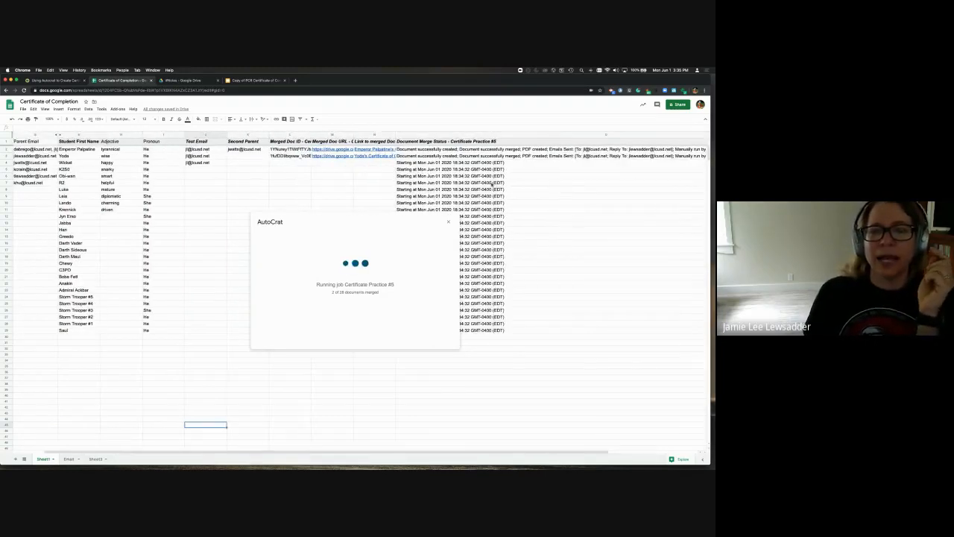
pyautogui.click(326, 150)
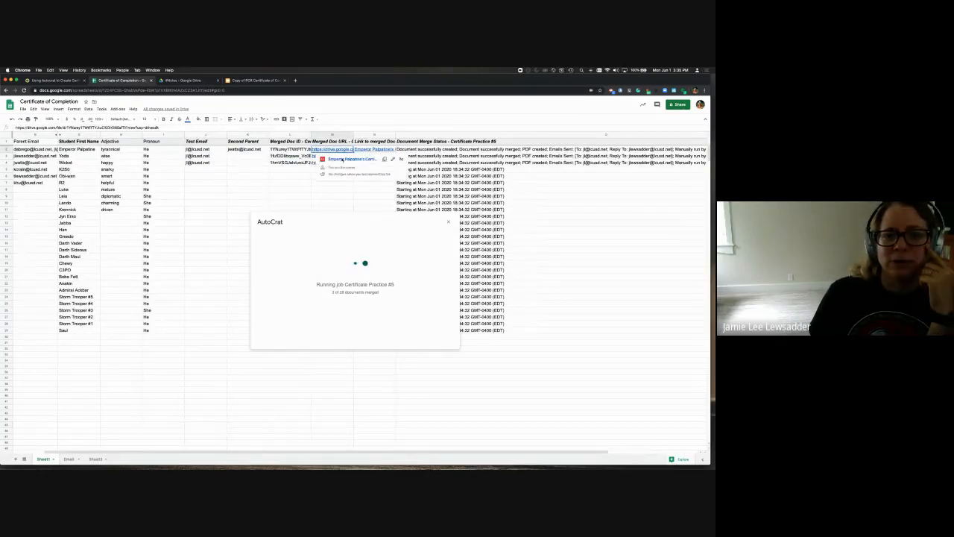
# View the first student's two-page certificate PDF, then show the template's slide 2
pyautogui.click(342, 158)
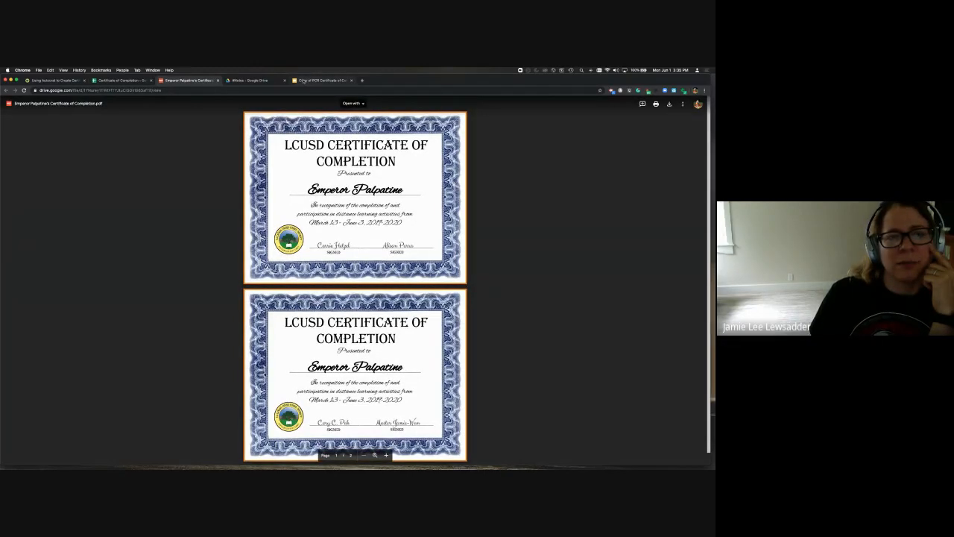
pyautogui.click(303, 81)
pyautogui.click(41, 189)
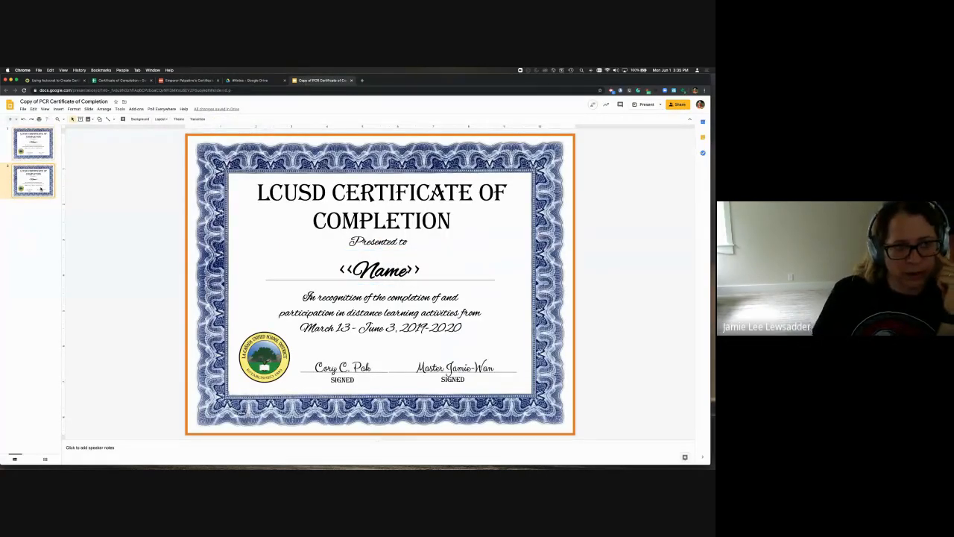
# Delete the template's second slide and switch back to the certificate spreadsheet
pyautogui.press('Delete')
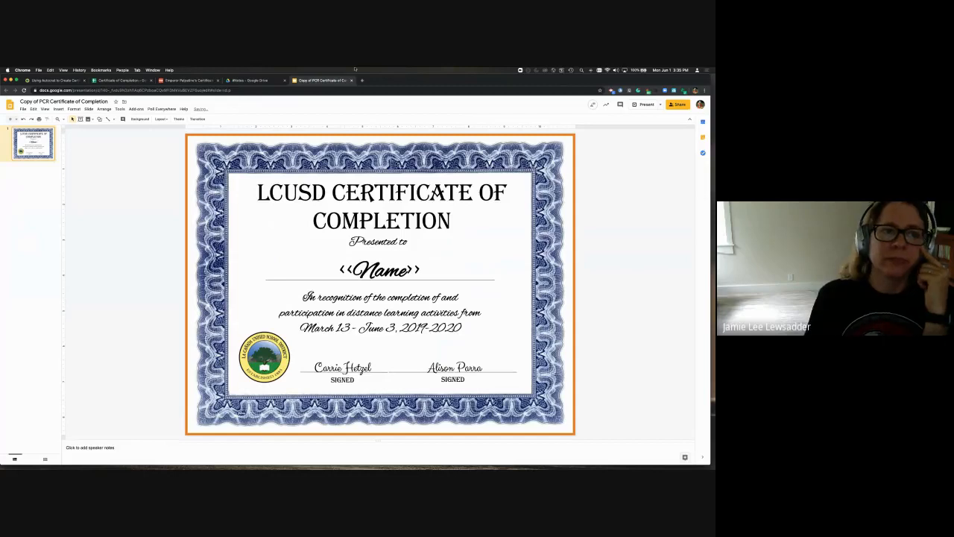
pyautogui.click(111, 80)
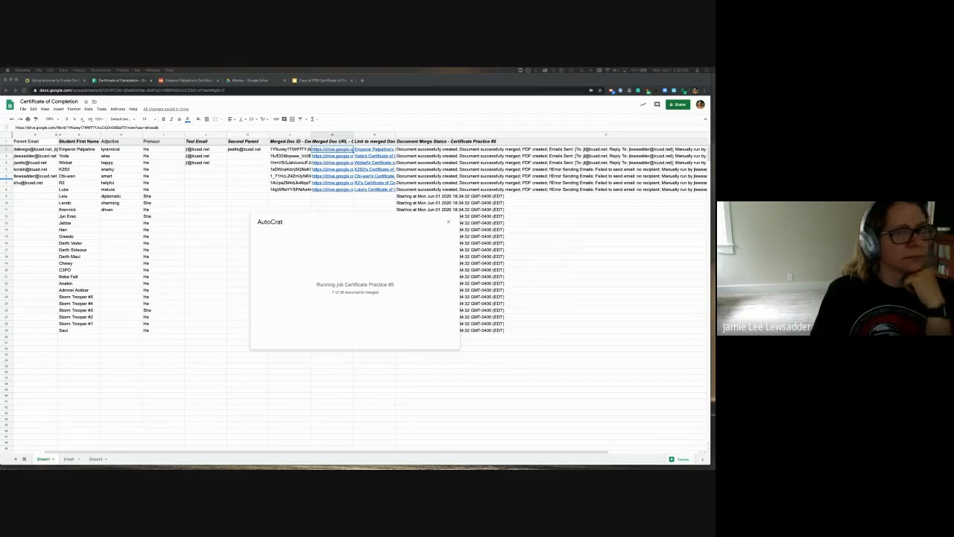
# Bring Gmail over the spreadsheet to view the student's Certificate of Completion 2020 email with attached PDFs
pyautogui.moveTo(1, 94); pyautogui.dragTo(564, 107)
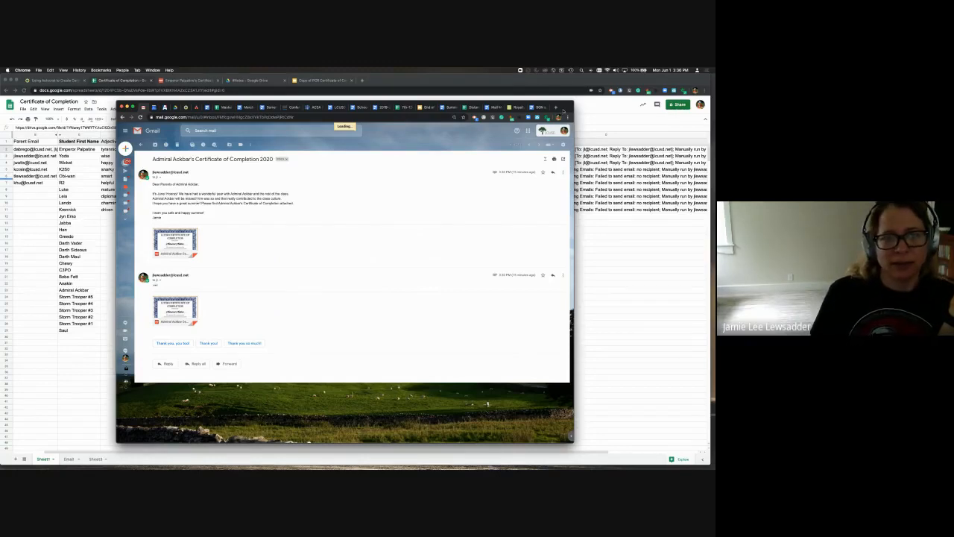
# Move Gmail back to the other display, revealing the merge at 11 of 28 certificates
pyautogui.moveTo(564, 111); pyautogui.dragTo(0, 125)
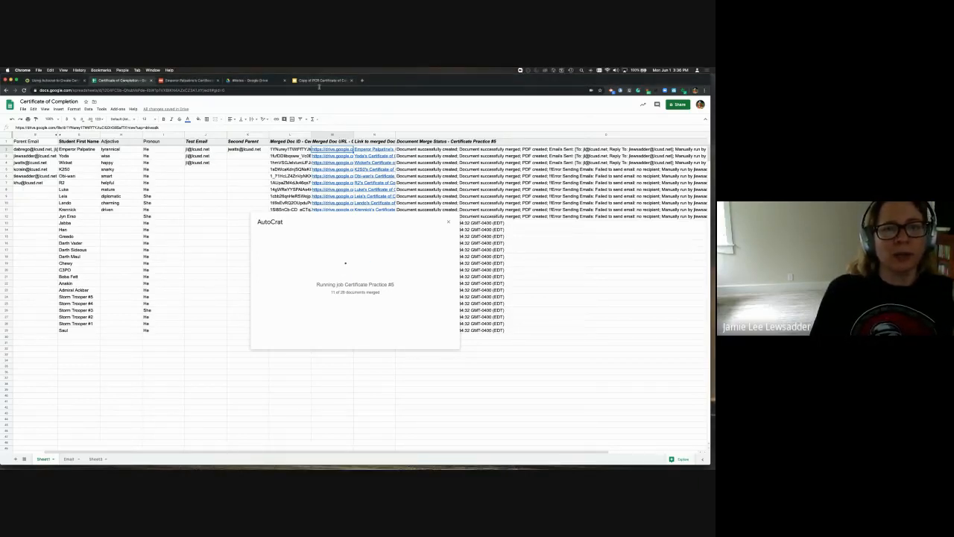
# Check the merge reached 12 of 28, then return to the Copy of PCR Certificate of Completion template
pyautogui.click(319, 82)
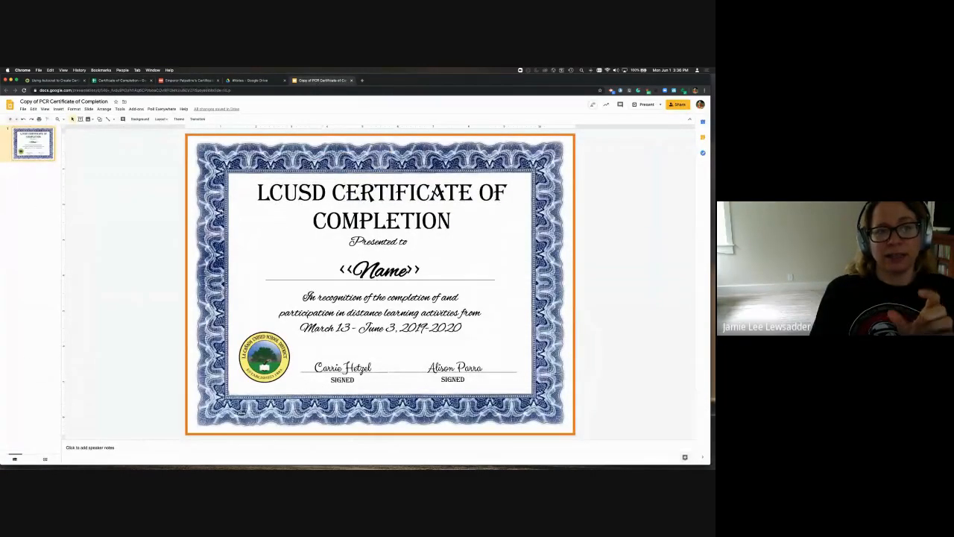
pyautogui.click(122, 80)
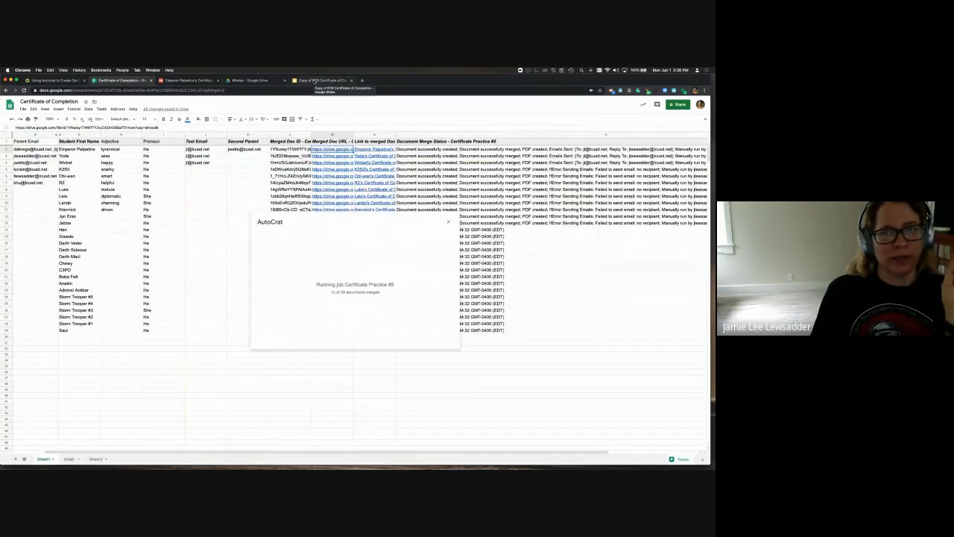
pyautogui.click(315, 81)
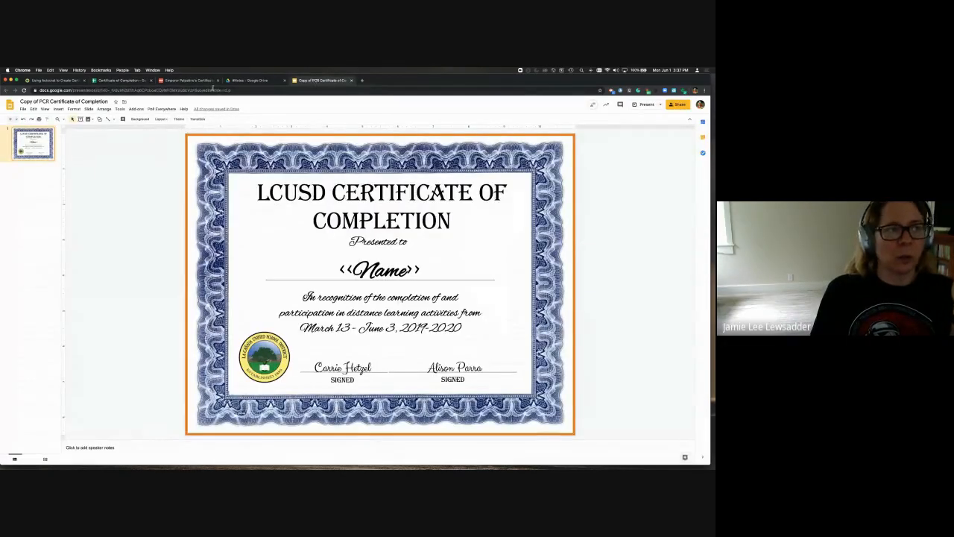